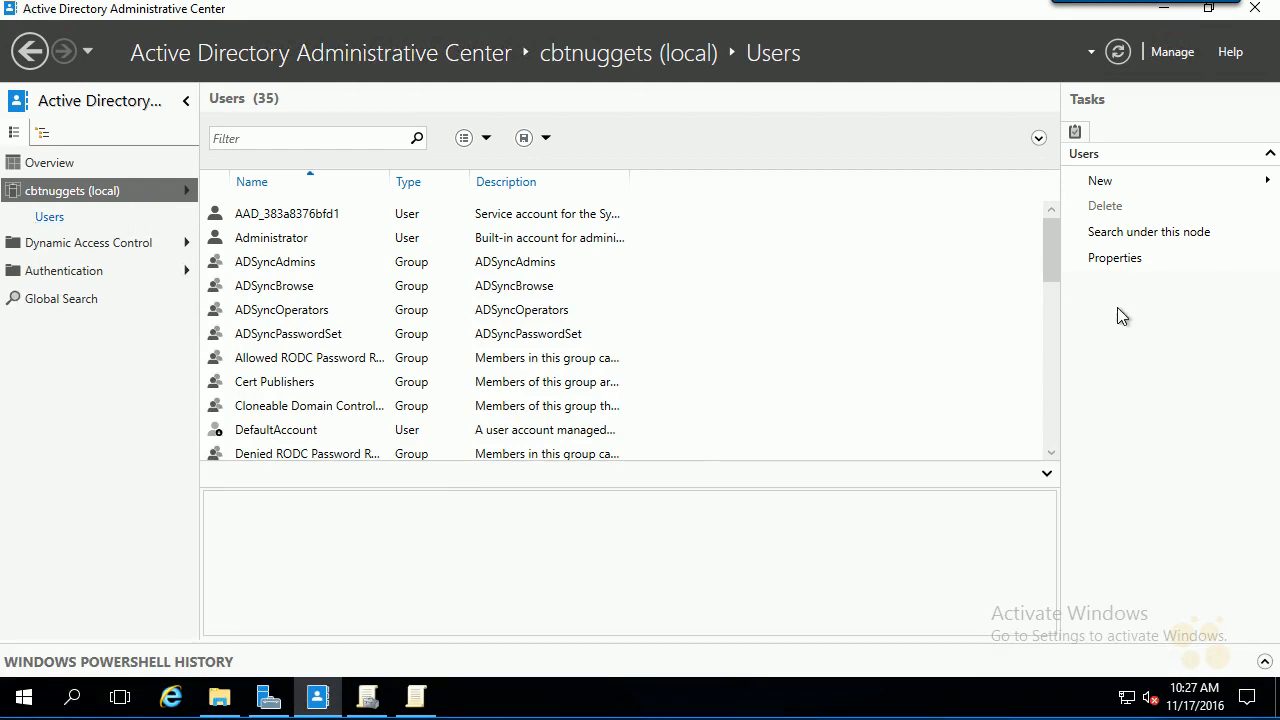
- Start a new user with first name ADFS, last name Service and logon name adfssvc
{"action": "left_click", "coordinate": [1112, 183]}
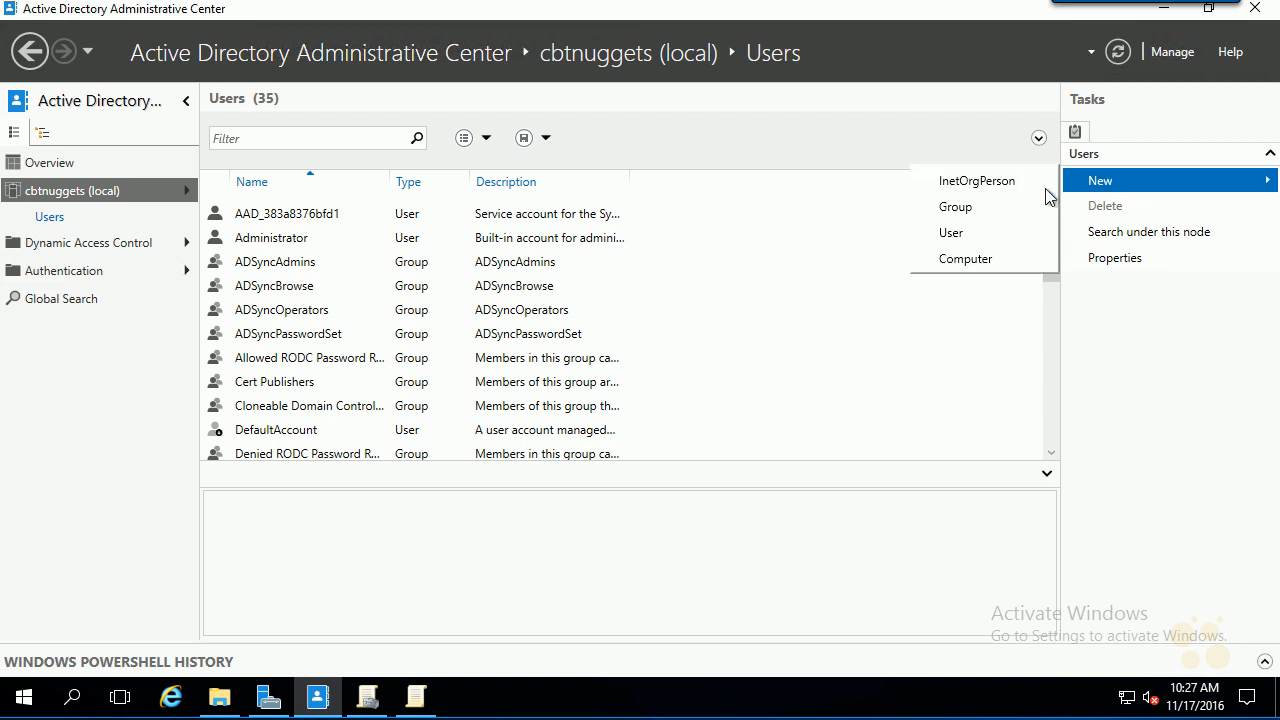
{"action": "left_click", "coordinate": [972, 240]}
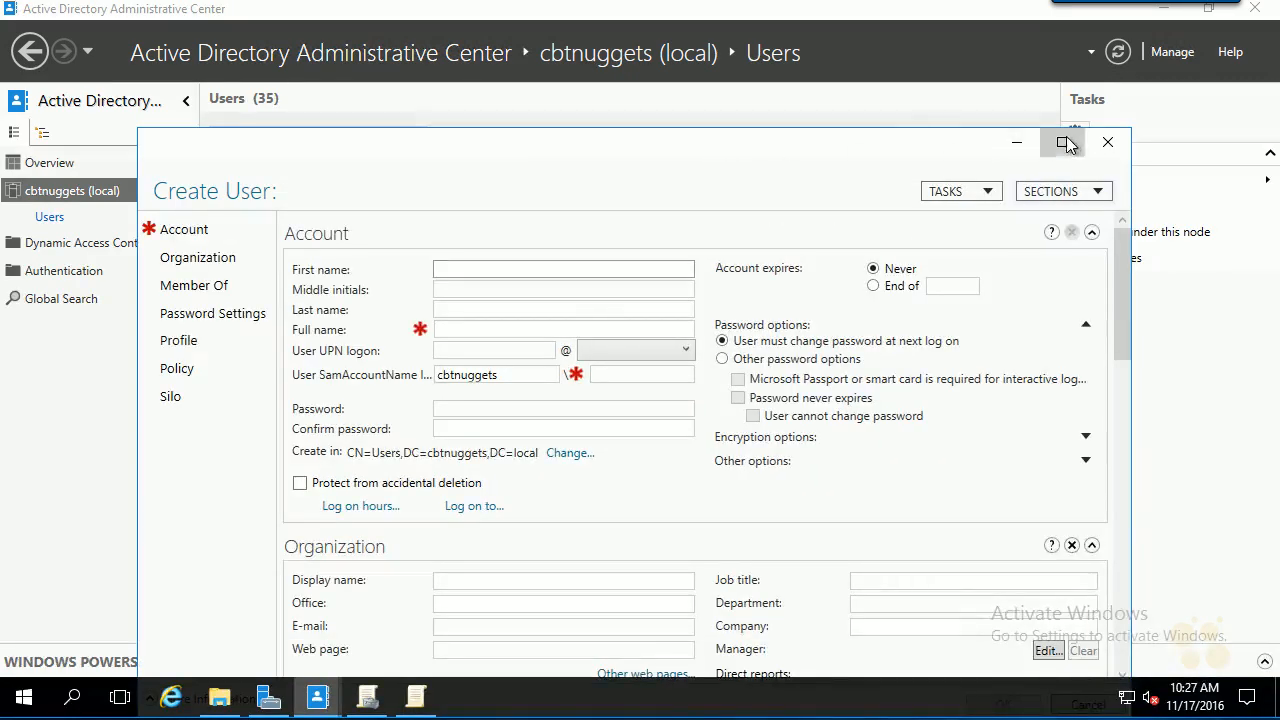
{"action": "left_click", "coordinate": [1060, 141]}
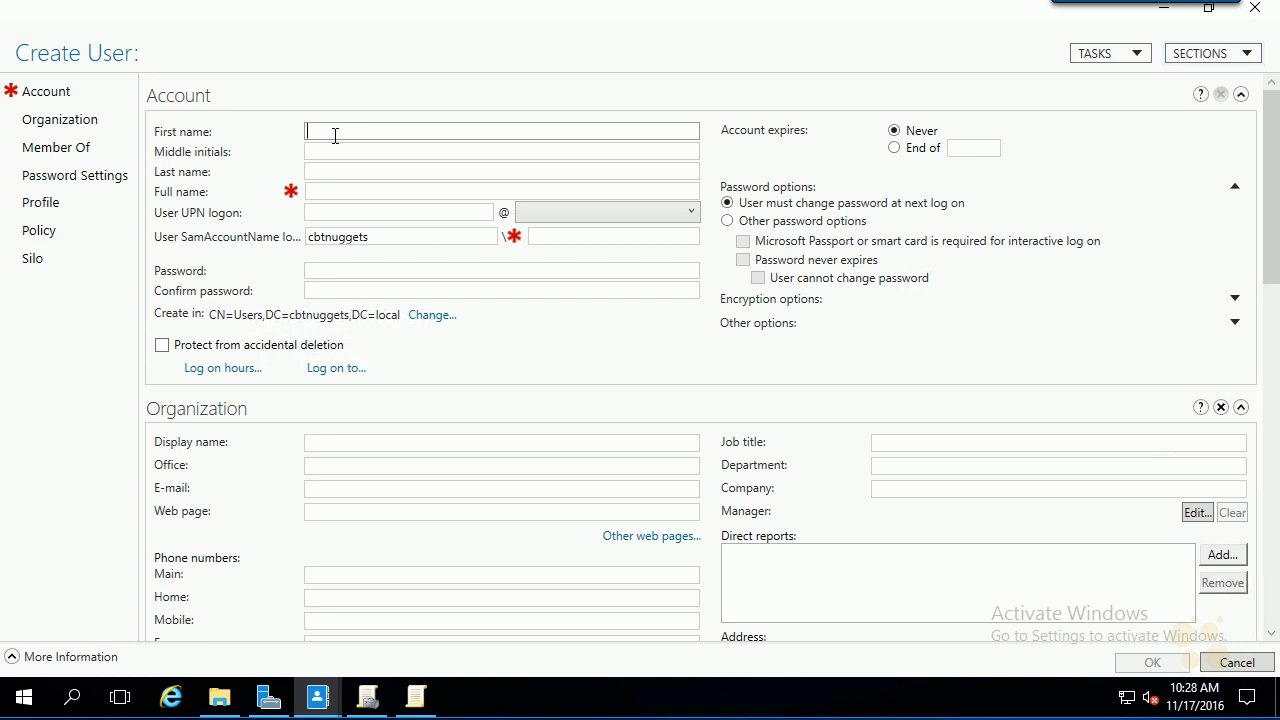
{"action": "type", "text": "ADFS"}
{"action": "key", "text": "Tab"}
{"action": "key", "text": "Tab"}
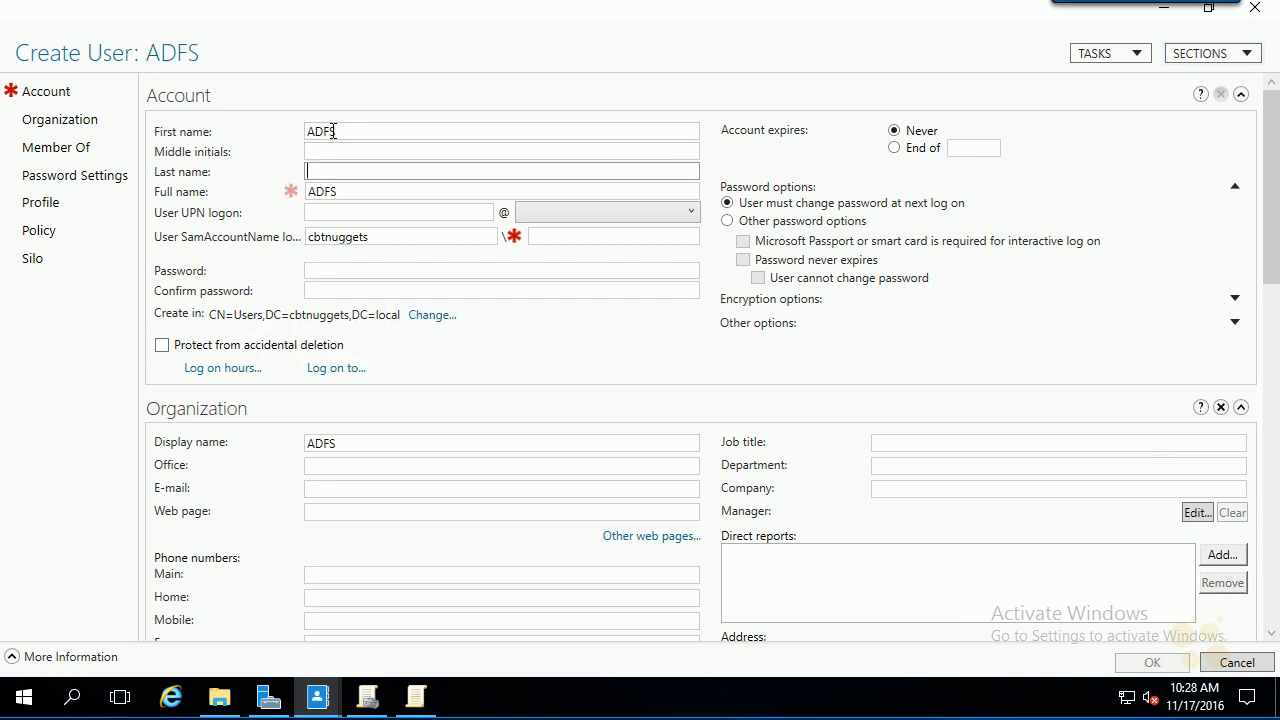
{"action": "type", "text": "Service"}
{"action": "key", "text": "Tab"}
{"action": "key", "text": "Tab"}
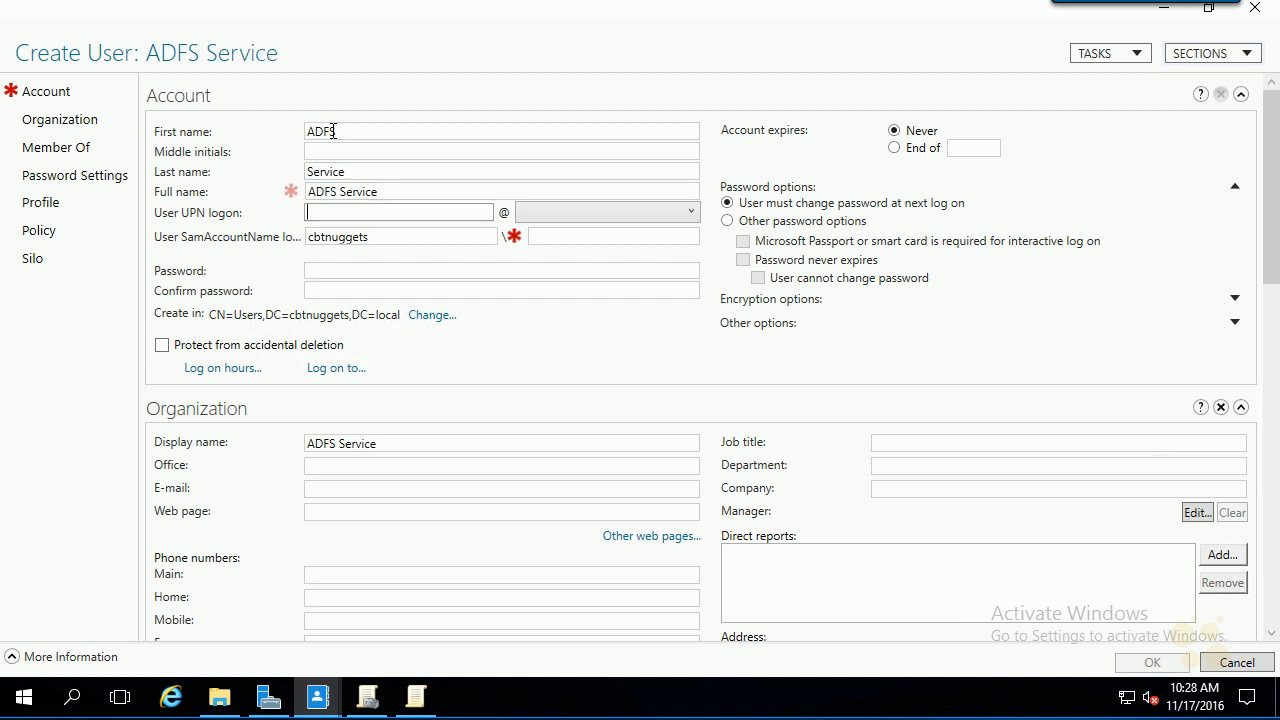
{"action": "type", "text": "adfssvc"}
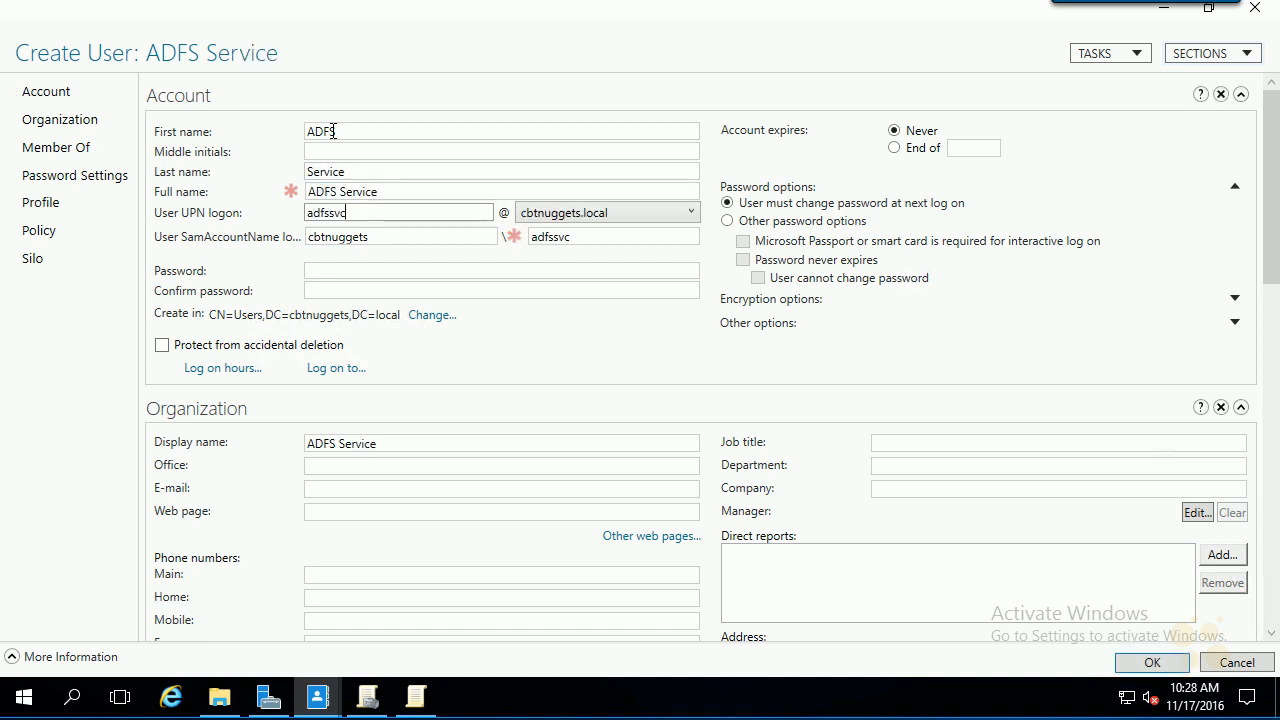
{"action": "key", "text": "Tab"}
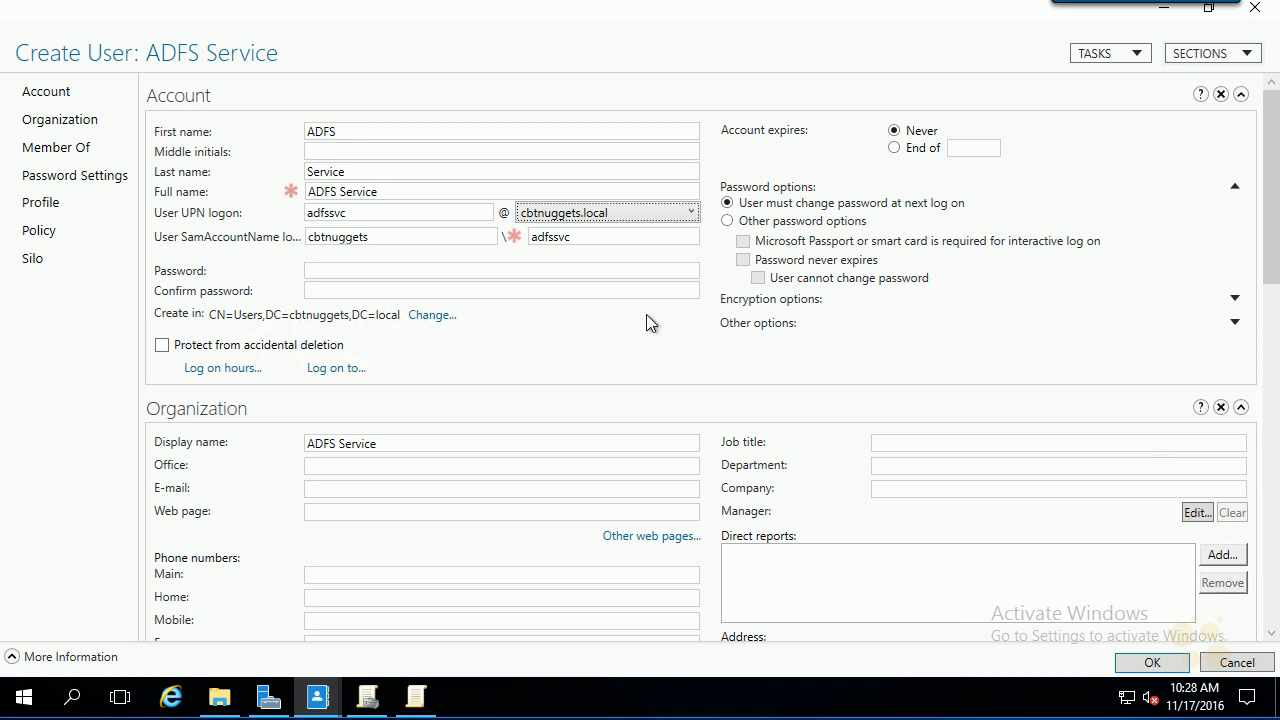
- Make the password never expire, enter and confirm the account password, and create the user
{"action": "left_click", "coordinate": [534, 276]}
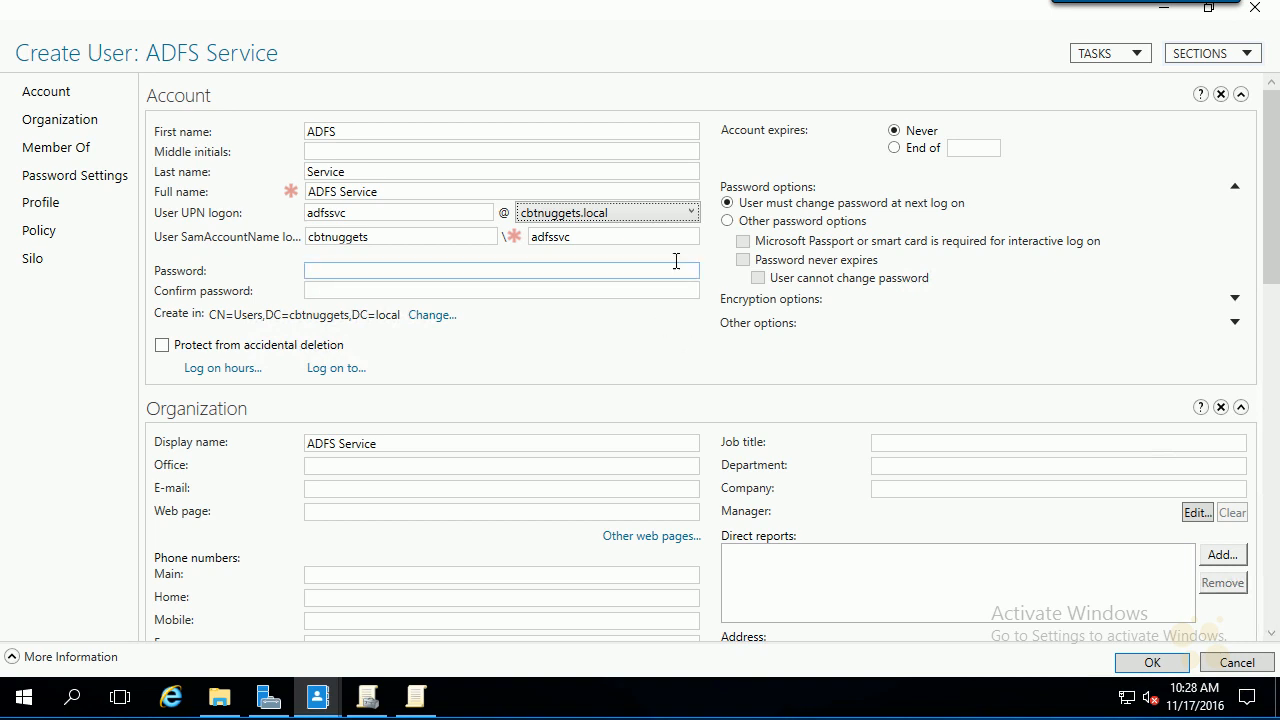
{"action": "left_click", "coordinate": [777, 222]}
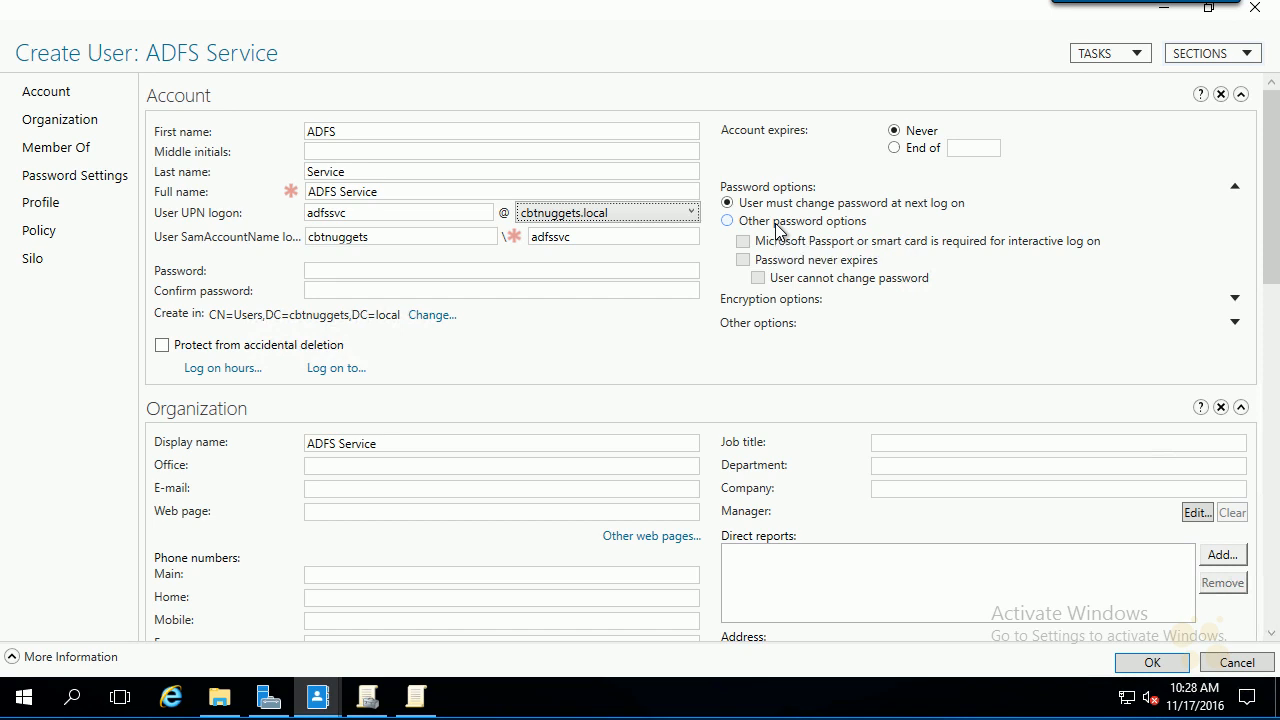
{"action": "left_click", "coordinate": [807, 262]}
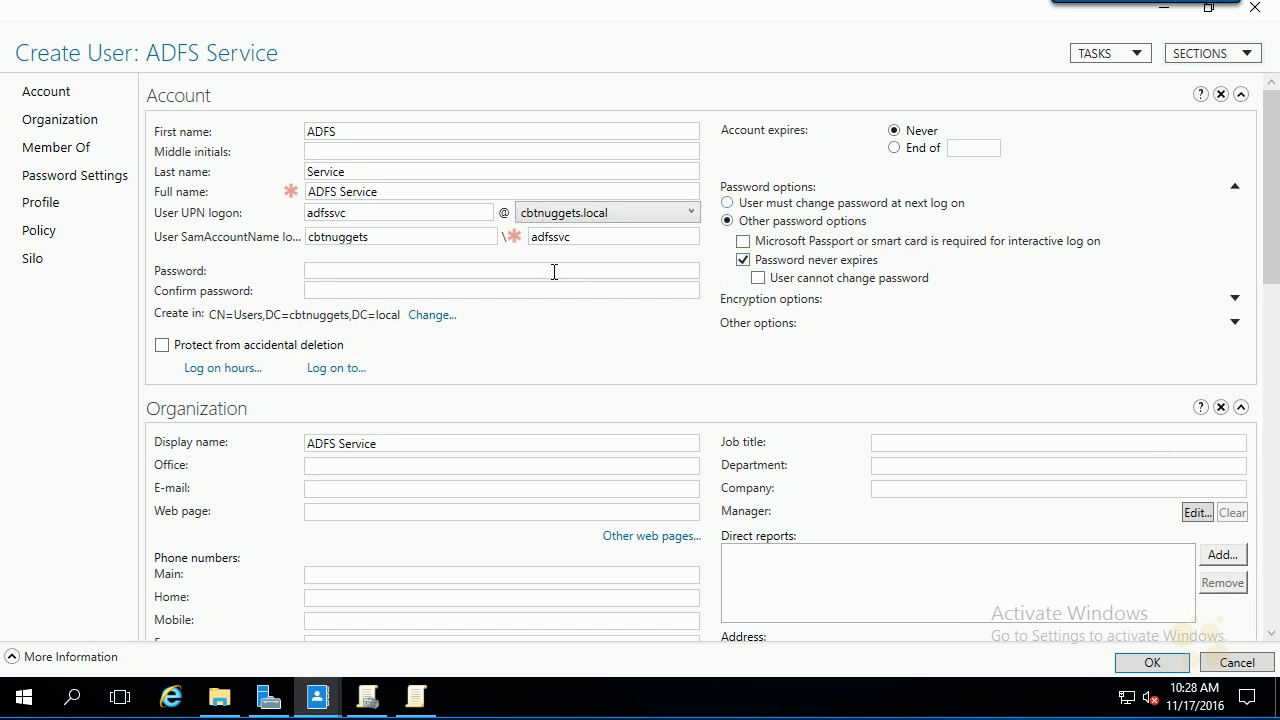
{"action": "left_click", "coordinate": [513, 270]}
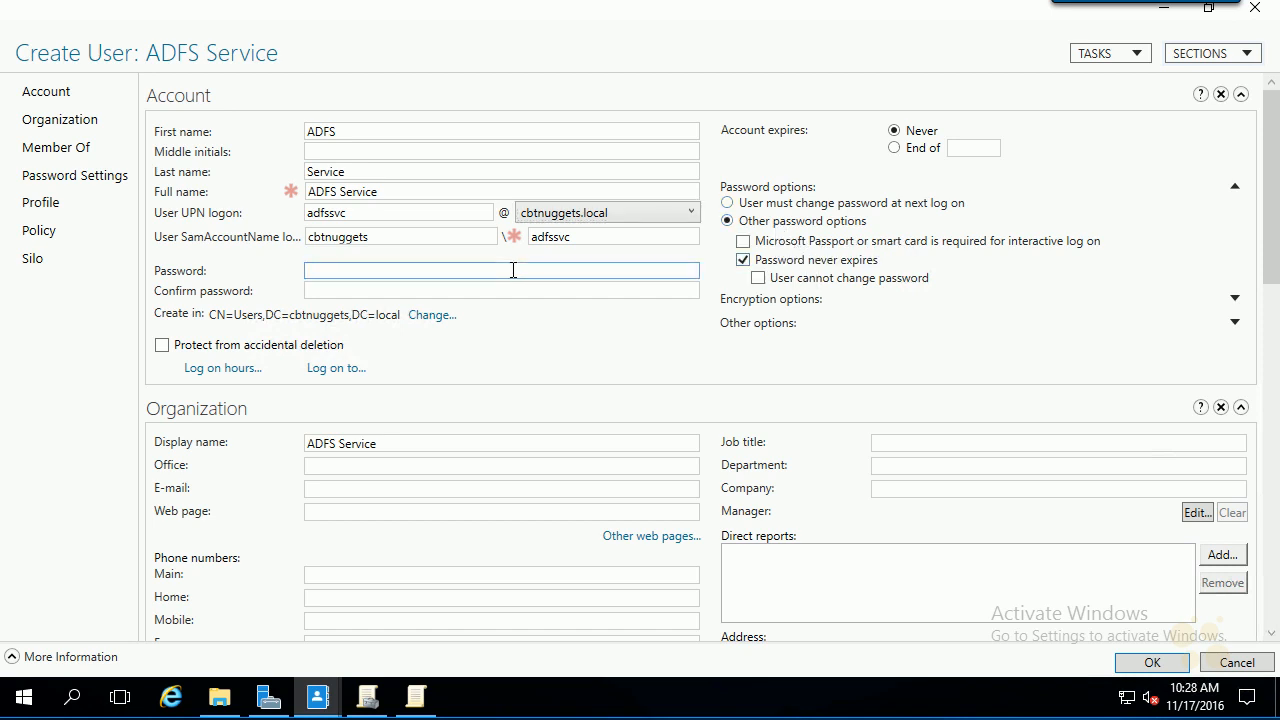
{"action": "type", "text": "********"}
{"action": "key", "text": "Tab"}
{"action": "type", "text": "********"}
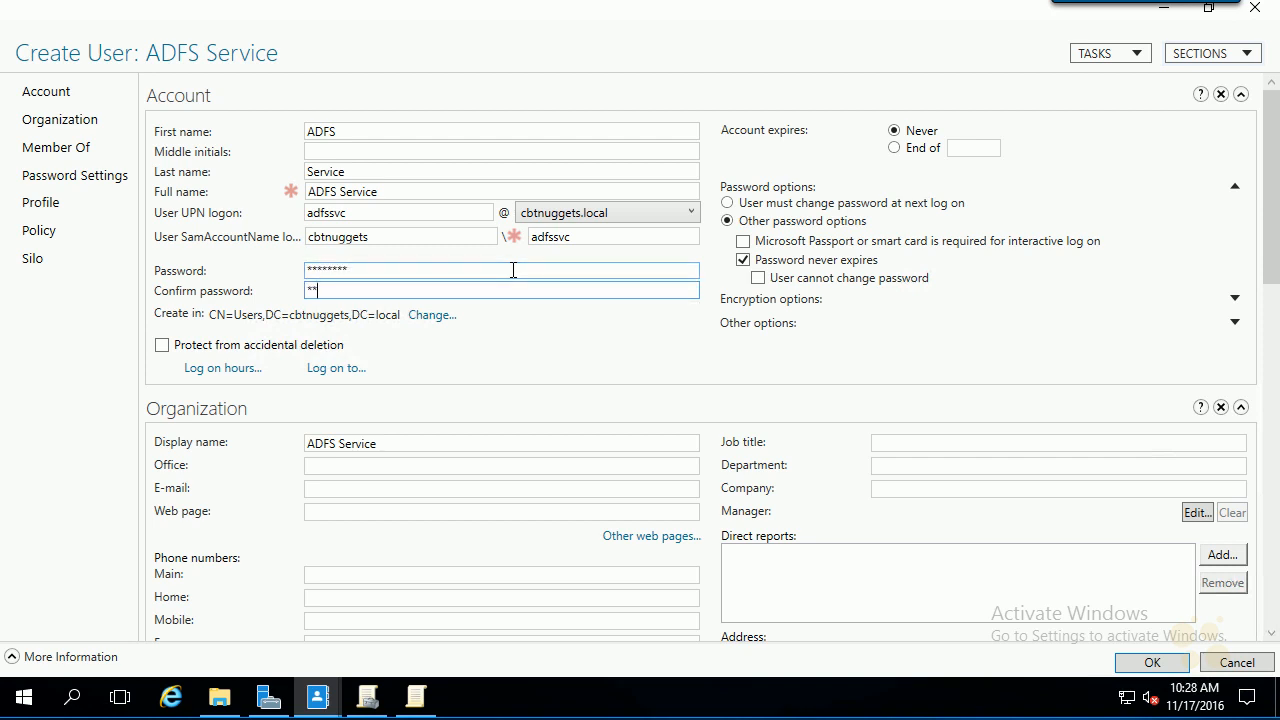
{"action": "key", "text": "Tab"}
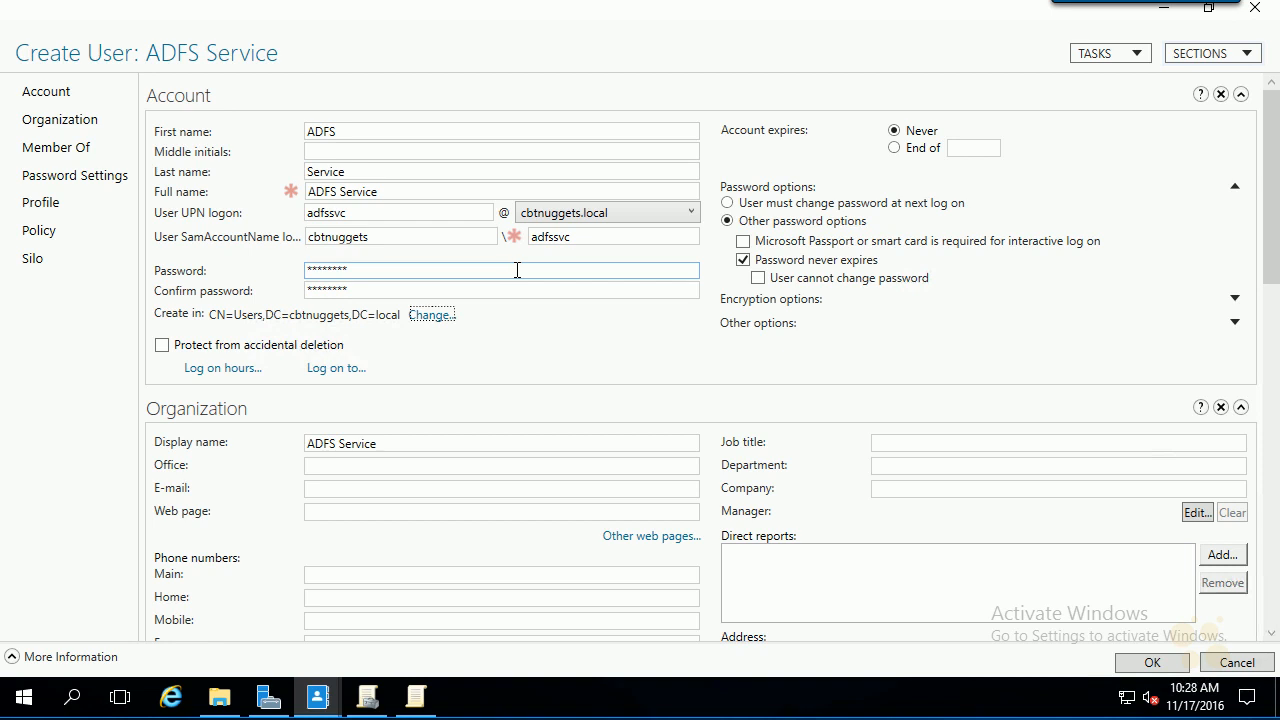
{"action": "left_click", "coordinate": [1135, 666]}
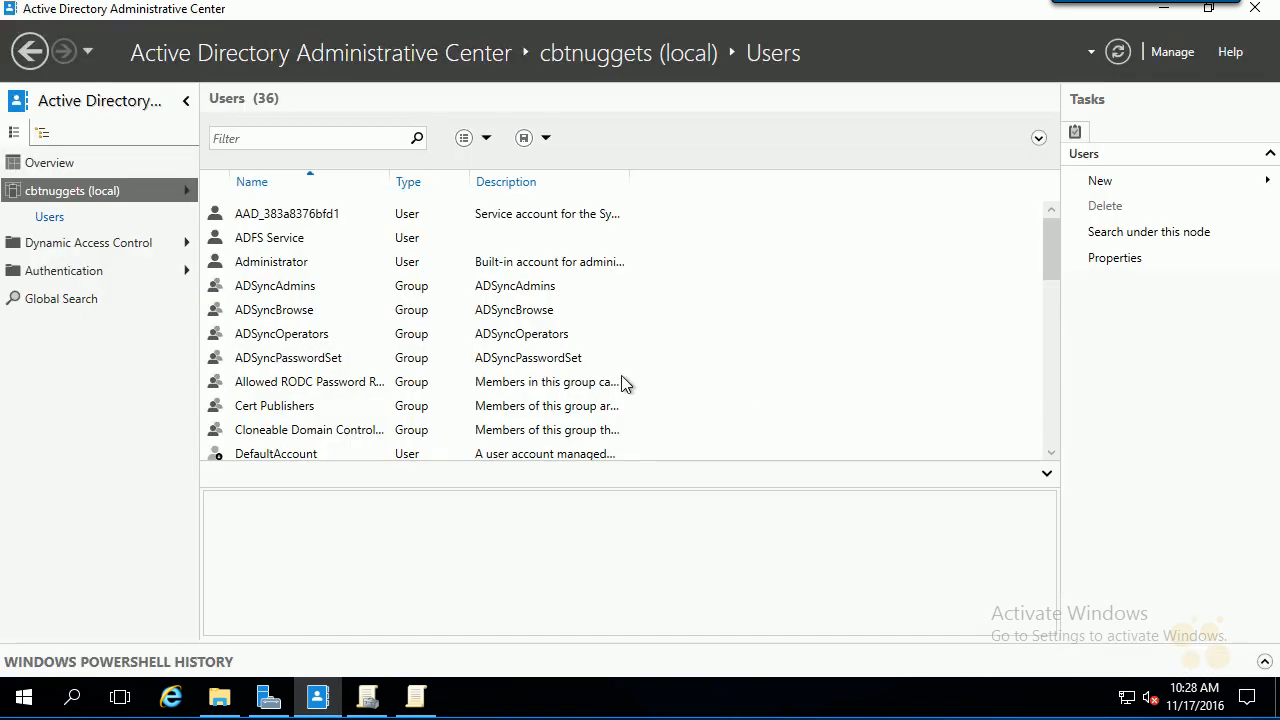
- Grant CBTNUGGETS\adfssvc the Log on as a batch job user right
{"action": "left_click", "coordinate": [413, 696]}
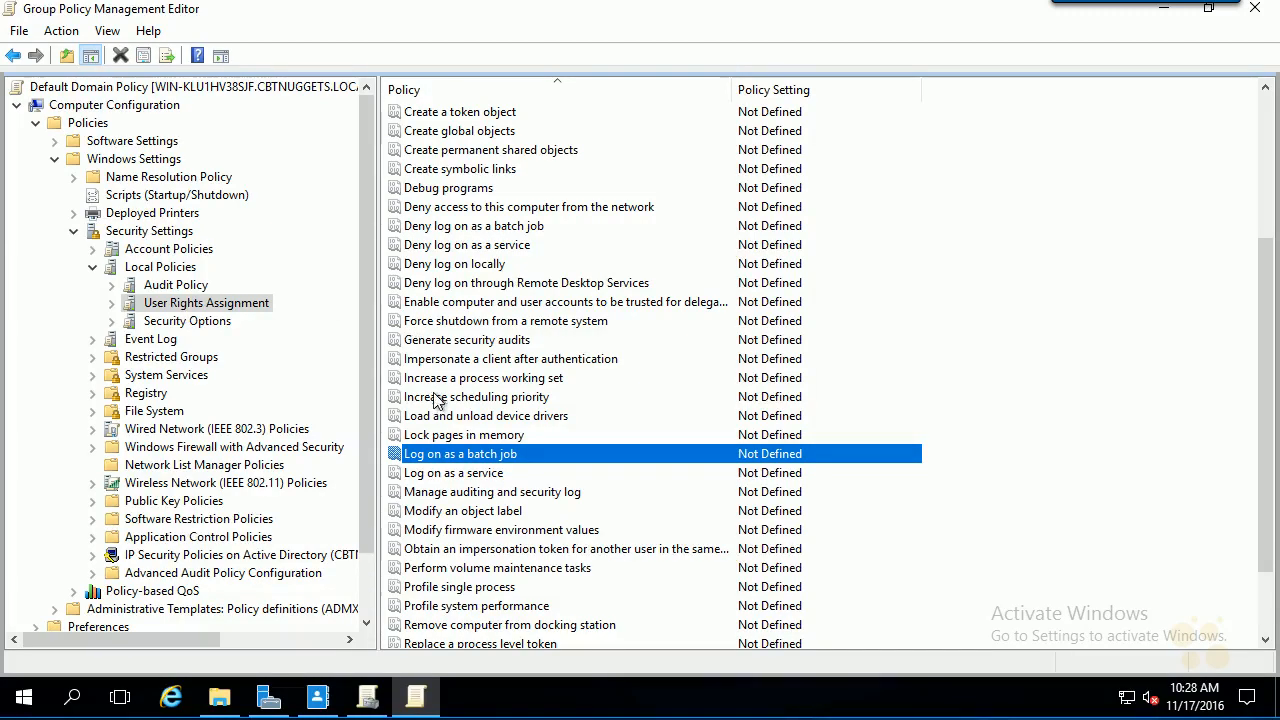
{"action": "double_click", "coordinate": [514, 456]}
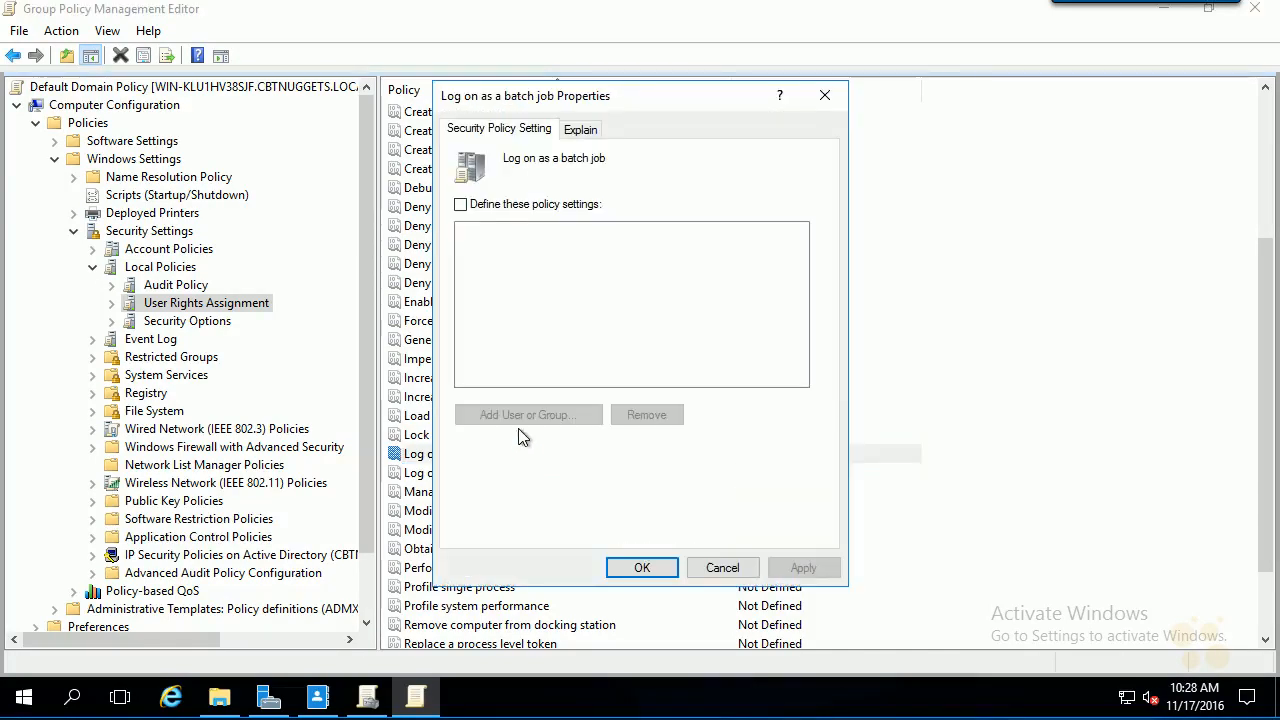
{"action": "left_click", "coordinate": [532, 206]}
{"action": "left_click", "coordinate": [528, 414]}
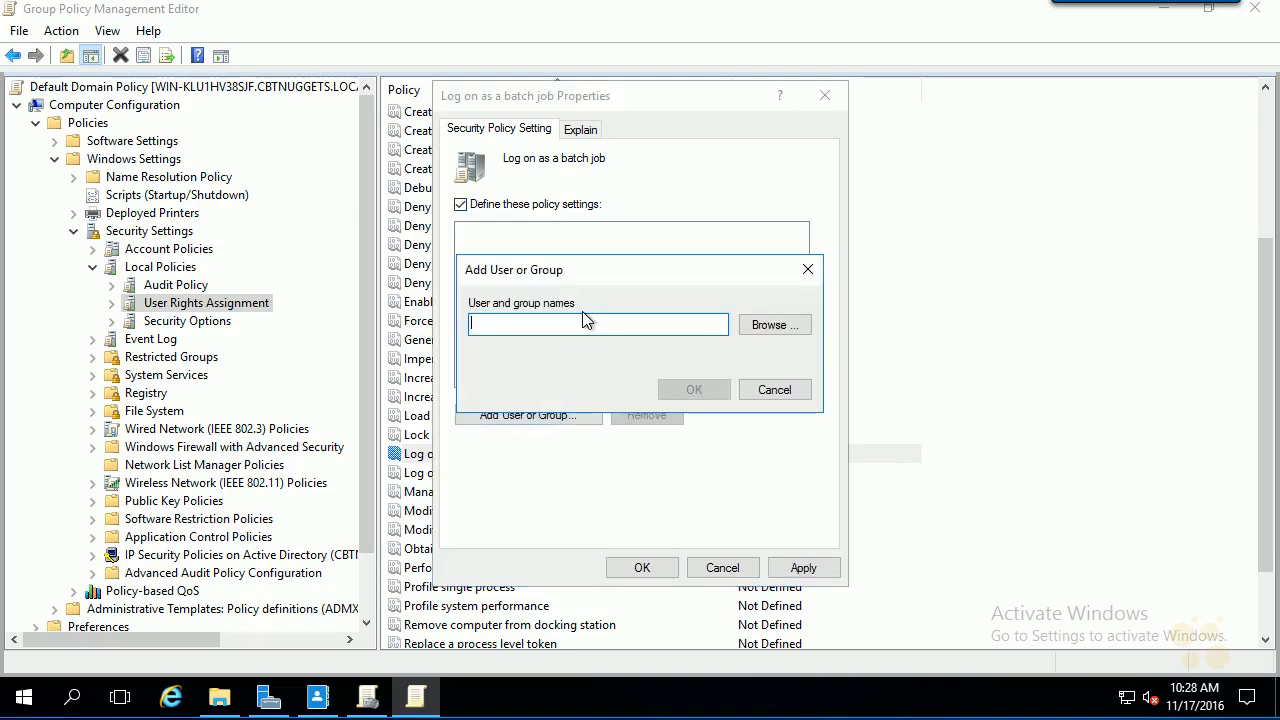
{"action": "left_click", "coordinate": [769, 332]}
{"action": "type", "text": "adfs"}
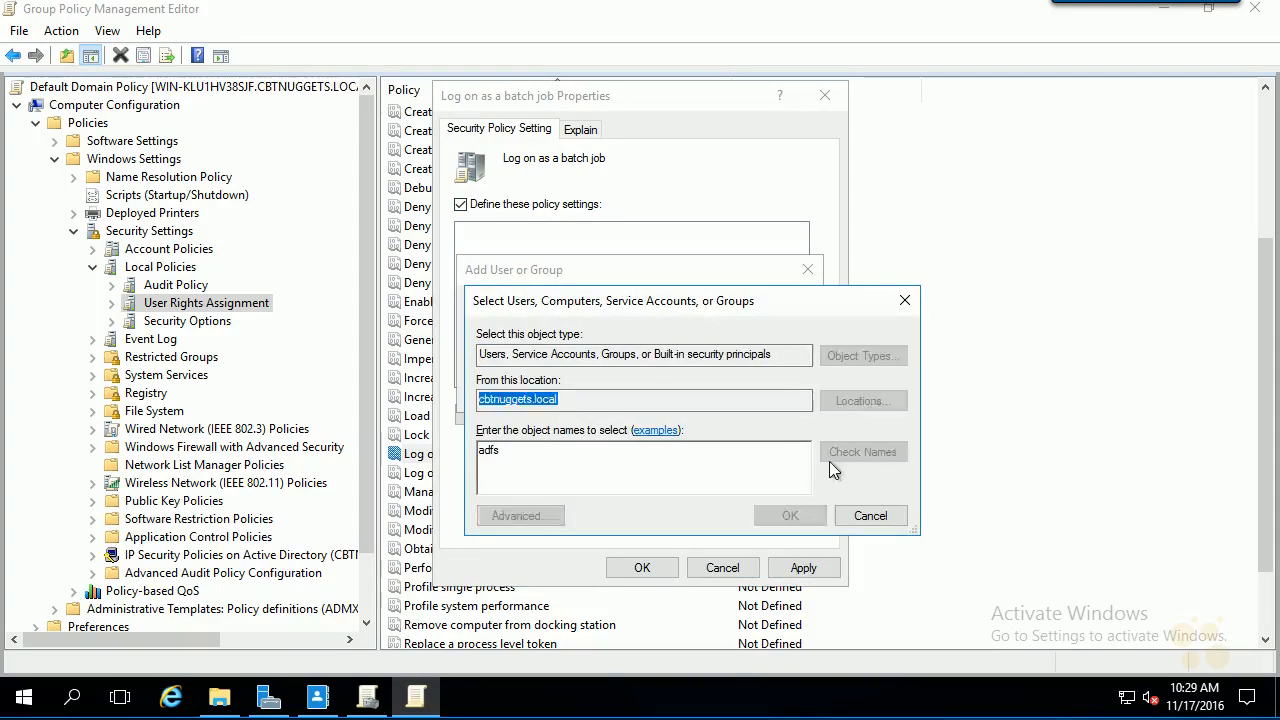
{"action": "left_click", "coordinate": [835, 455]}
{"action": "left_click", "coordinate": [791, 516]}
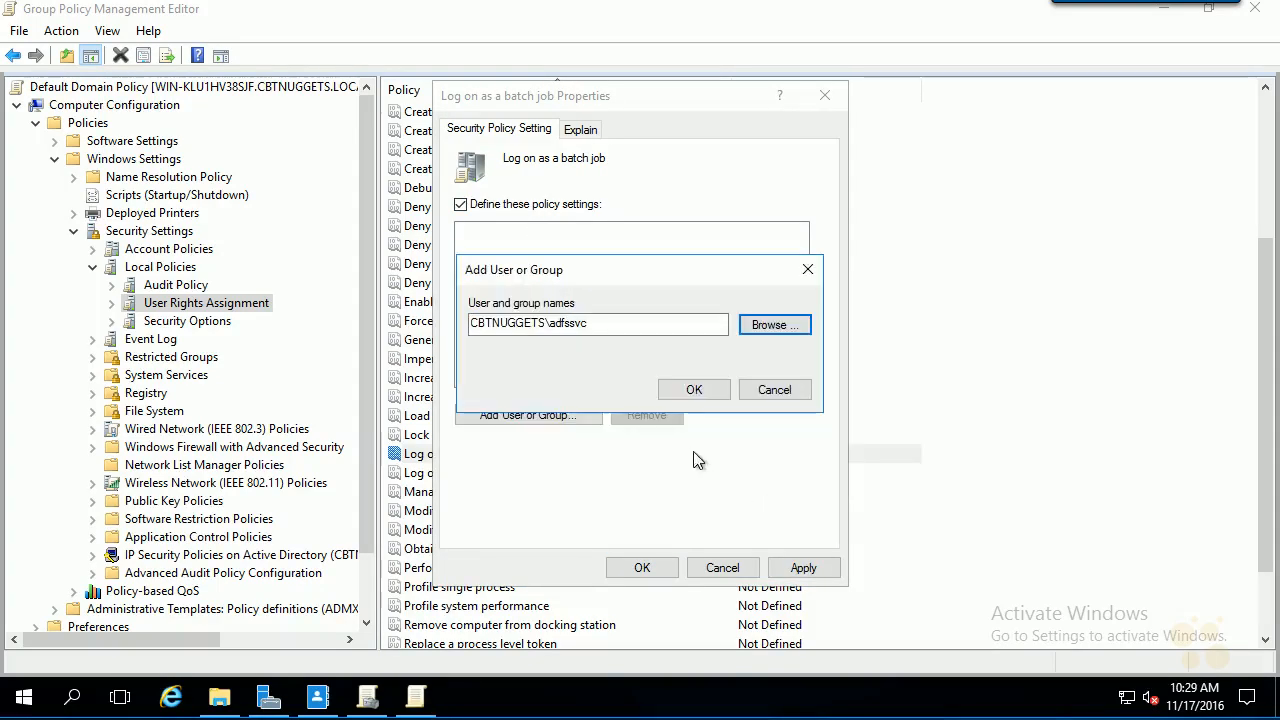
{"action": "left_click", "coordinate": [694, 389]}
{"action": "left_click", "coordinate": [803, 567]}
{"action": "left_click", "coordinate": [642, 567]}
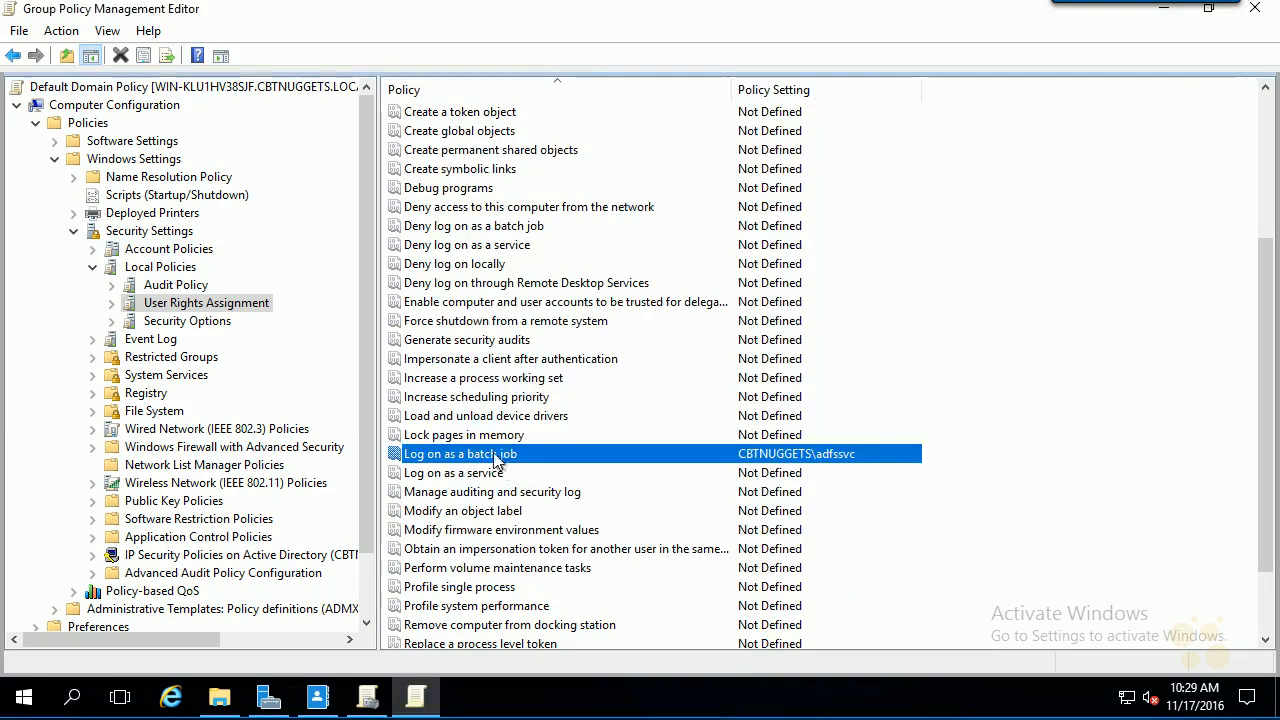
- Grant adfssvc the Log on as a service user right as well
{"action": "left_click", "coordinate": [452, 475]}
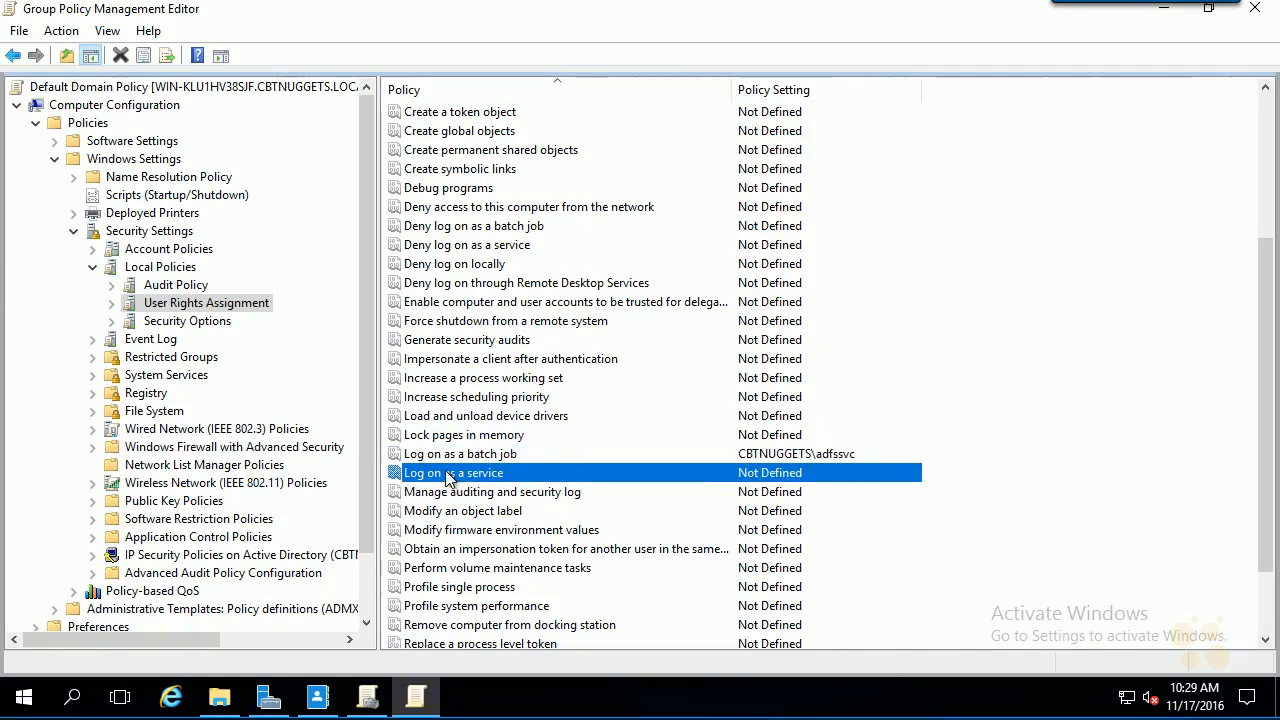
{"action": "double_click", "coordinate": [477, 481]}
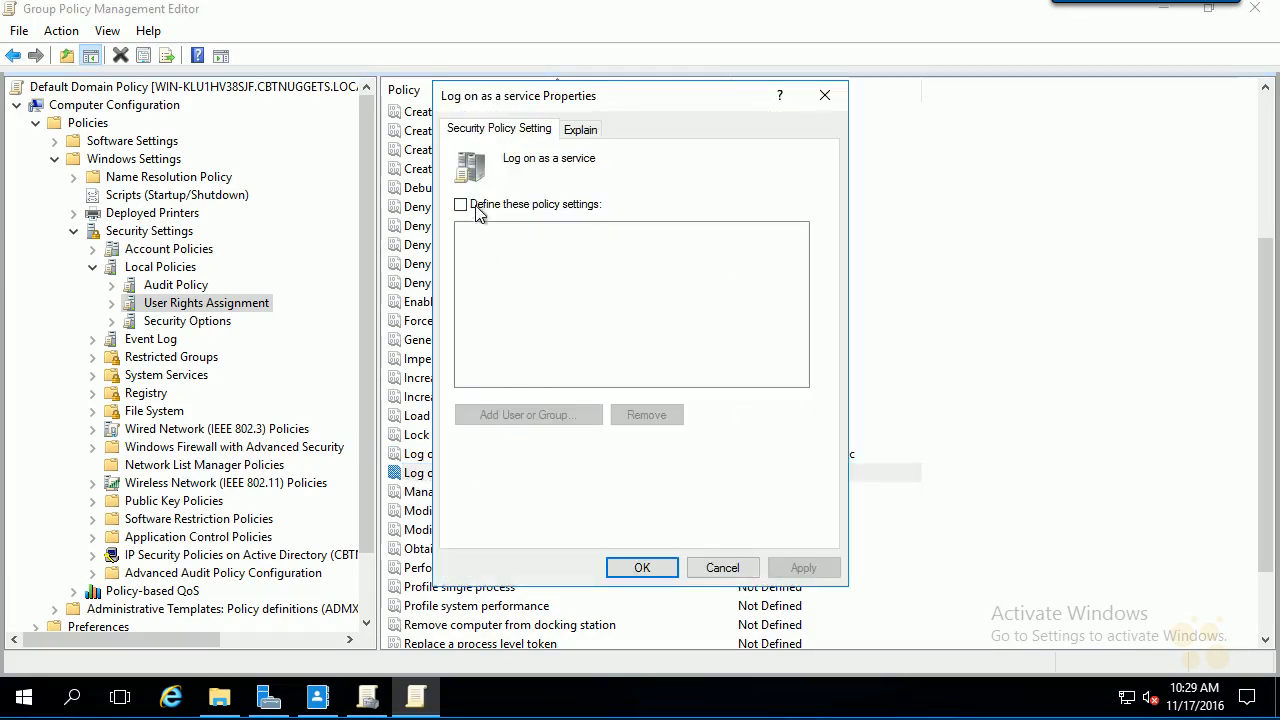
{"action": "left_click", "coordinate": [474, 204]}
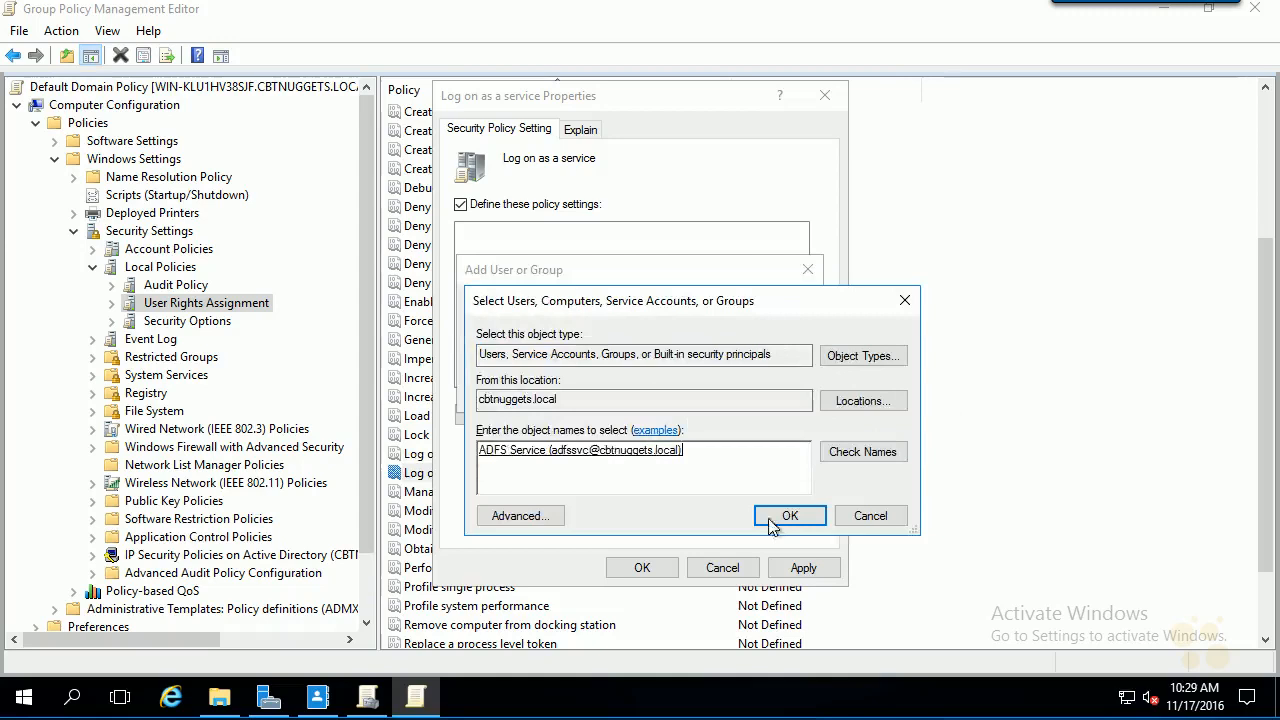
{"action": "left_click", "coordinate": [777, 517]}
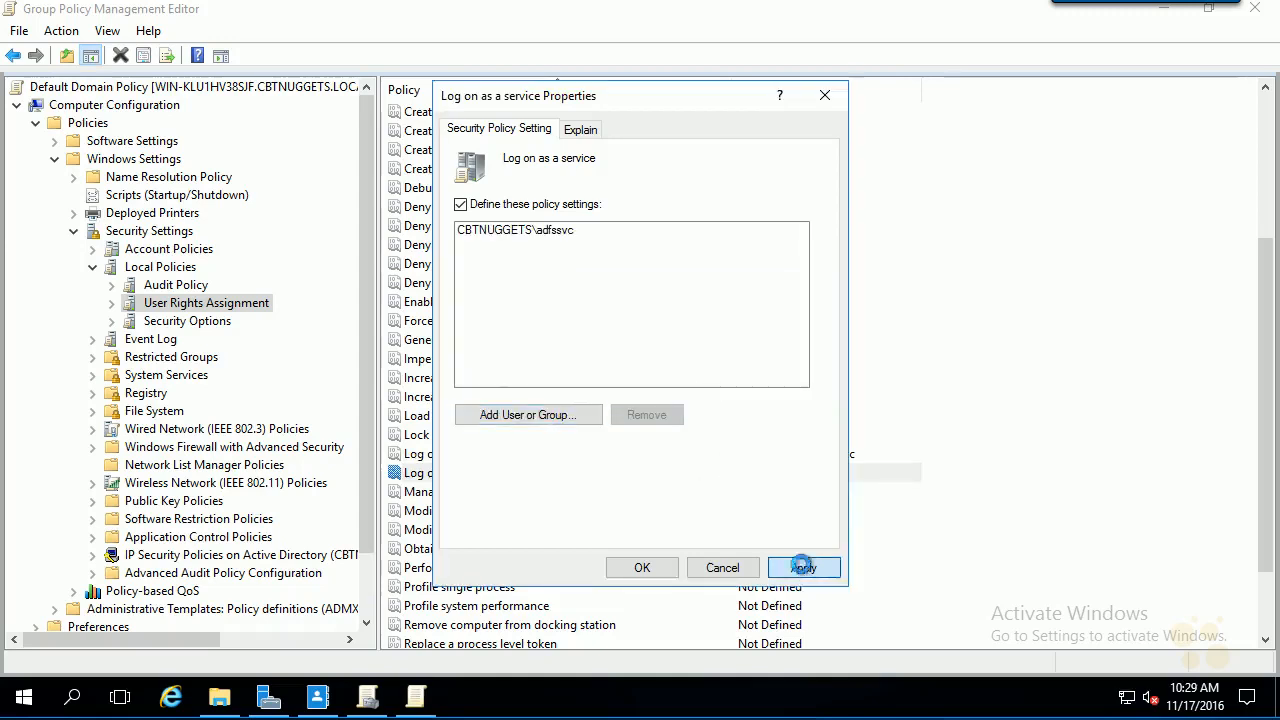
{"action": "left_click", "coordinate": [803, 567]}
{"action": "left_click", "coordinate": [634, 570]}
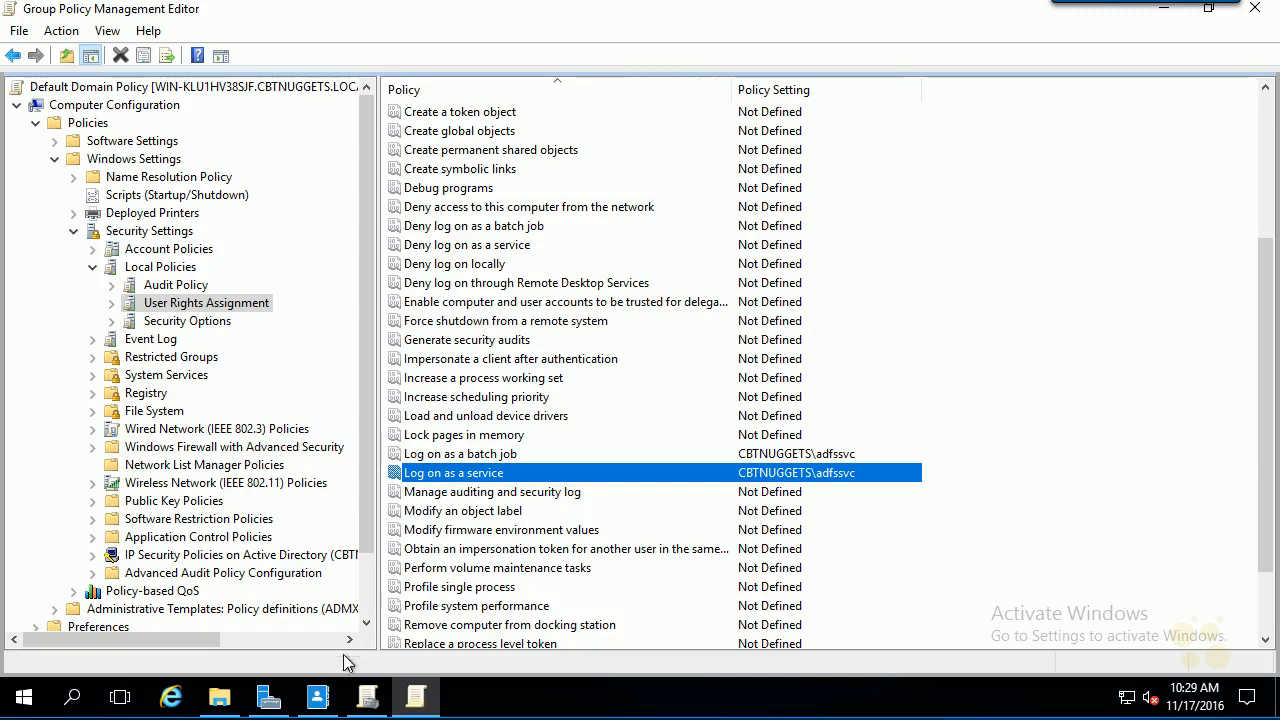
{"action": "left_click", "coordinate": [268, 697]}
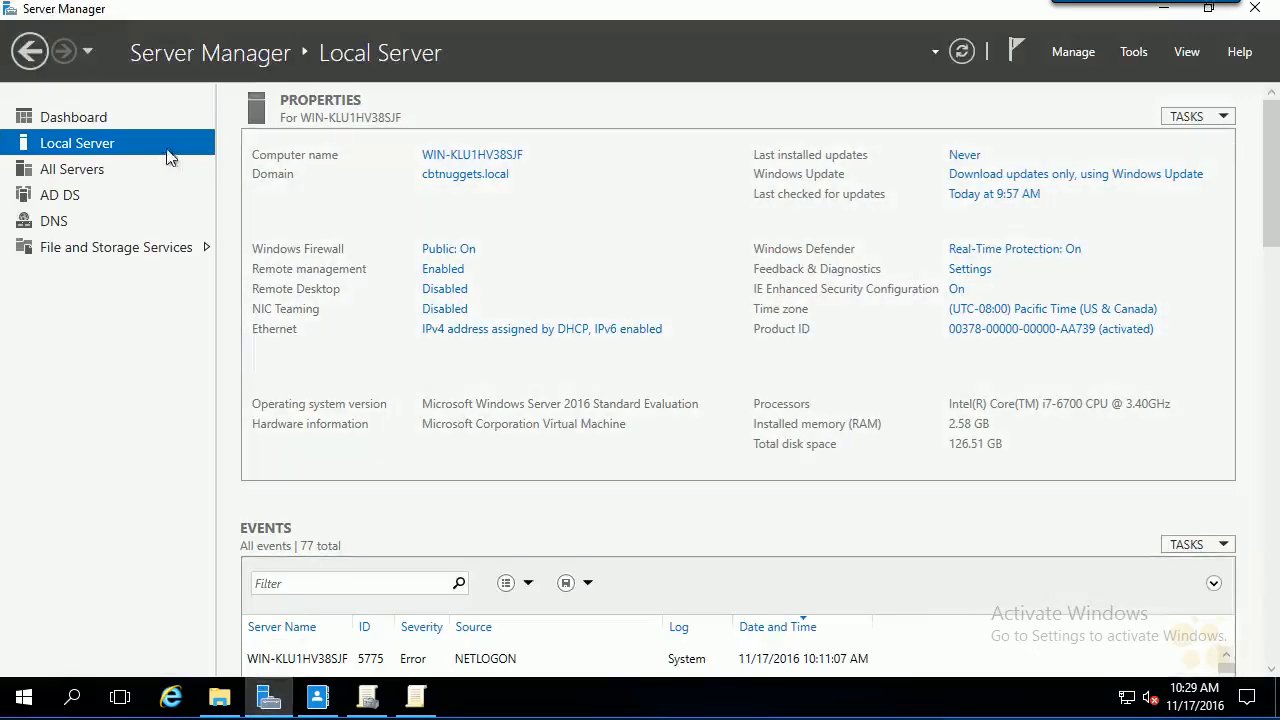
- Install the Active Directory Federation Services role on the local server
{"action": "left_click", "coordinate": [80, 117]}
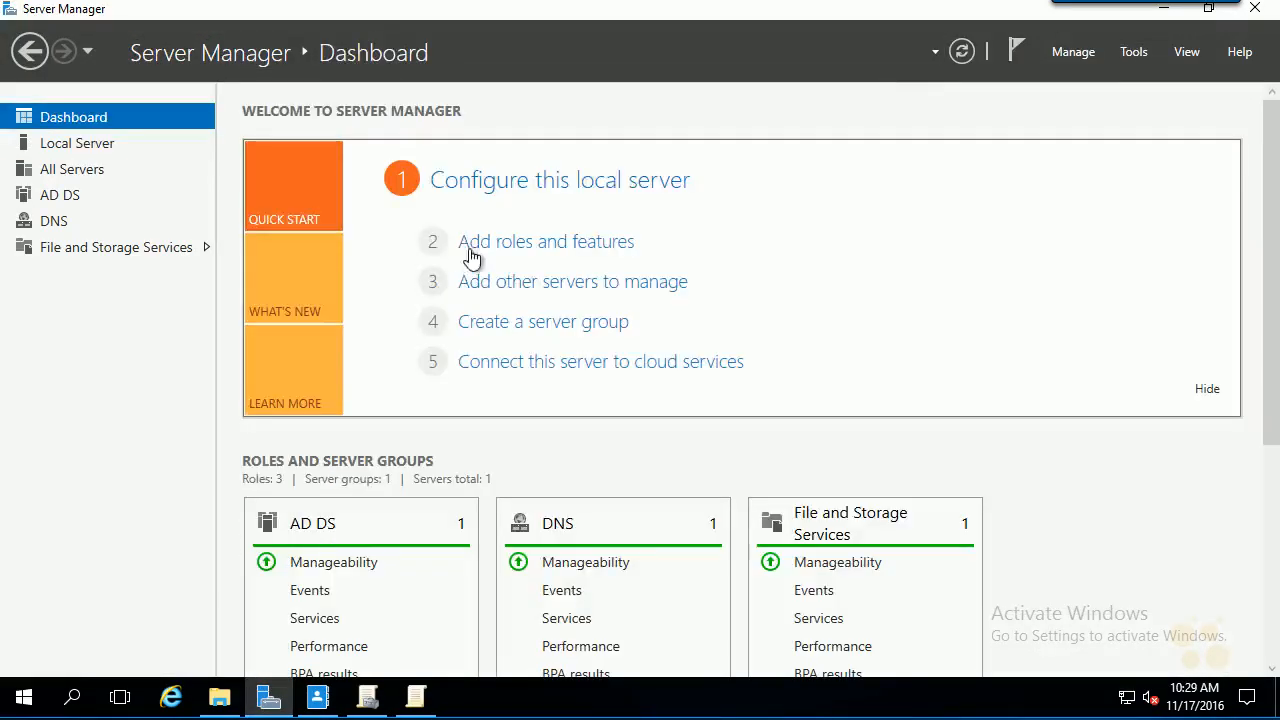
{"action": "left_click", "coordinate": [490, 250]}
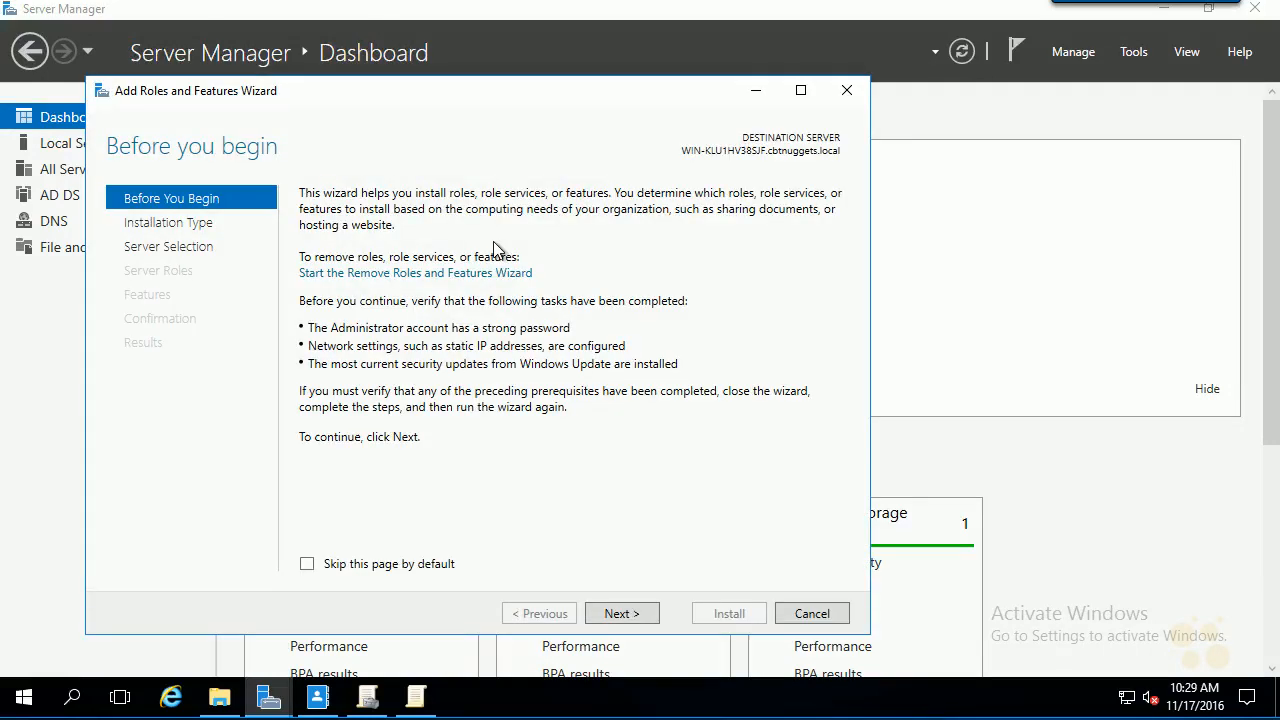
{"action": "left_click", "coordinate": [621, 613]}
{"action": "left_click", "coordinate": [621, 613]}
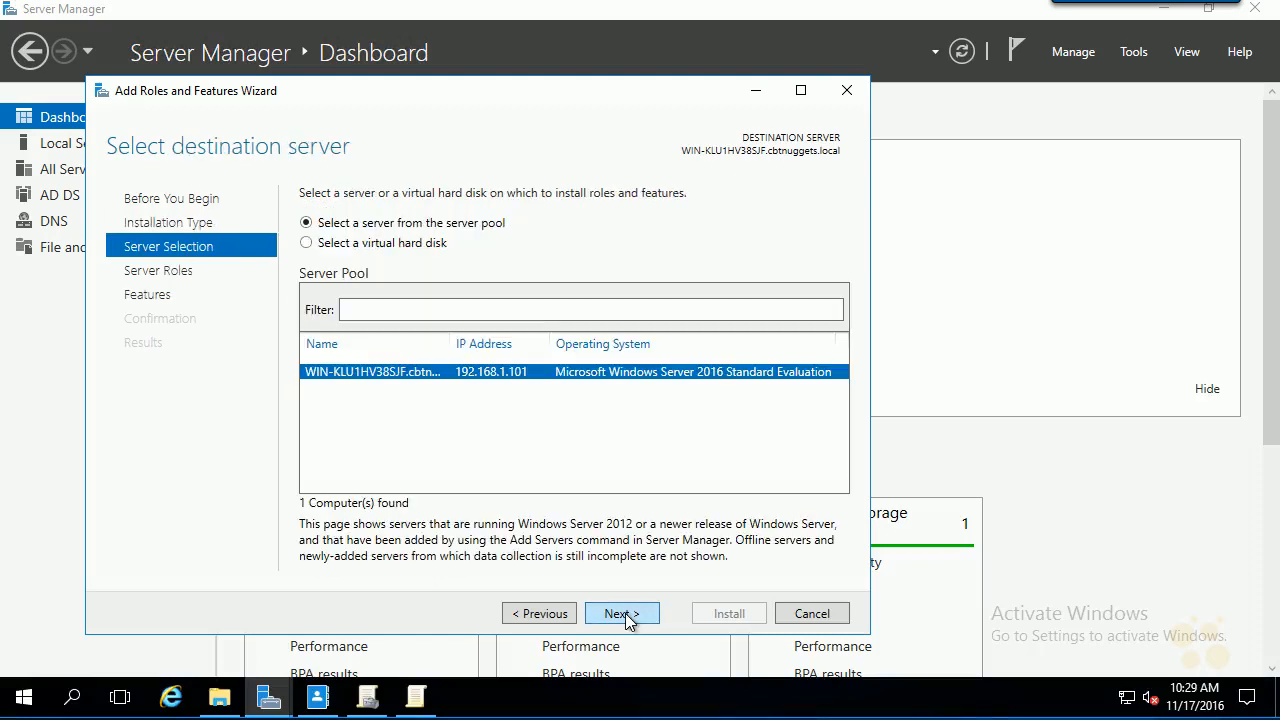
{"action": "left_click", "coordinate": [621, 613]}
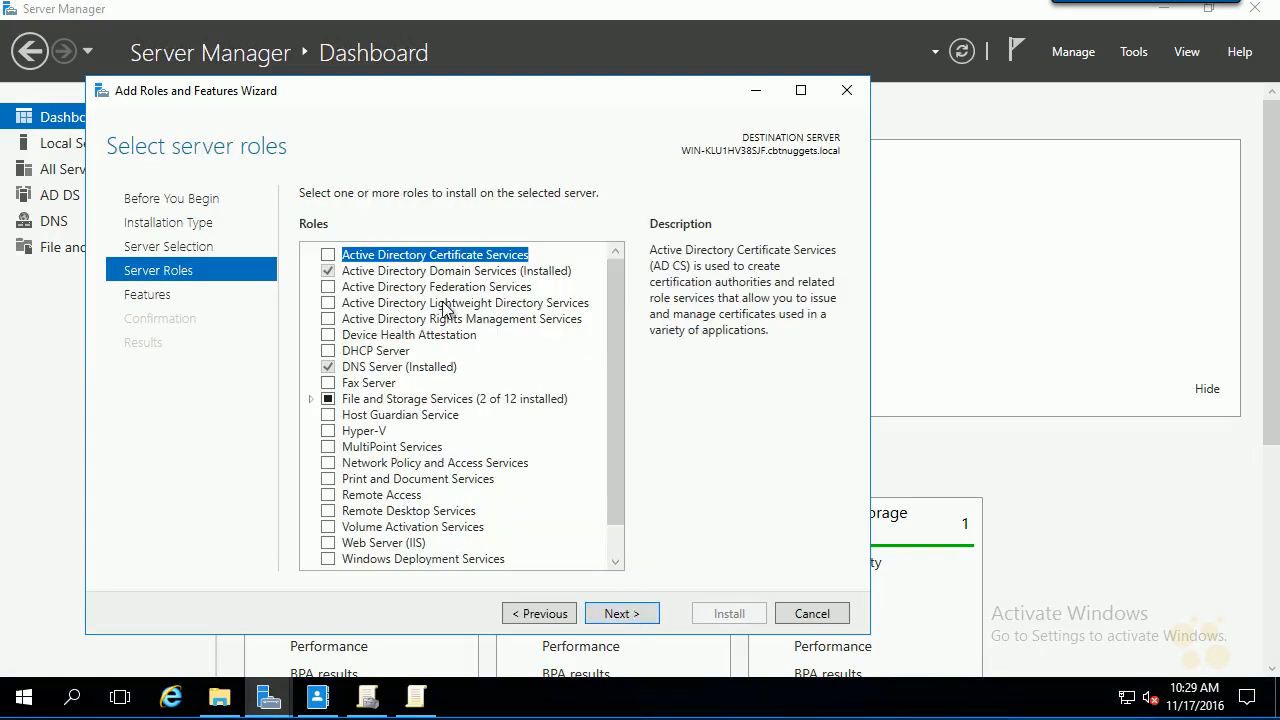
{"action": "left_click", "coordinate": [393, 290]}
{"action": "left_click", "coordinate": [328, 287]}
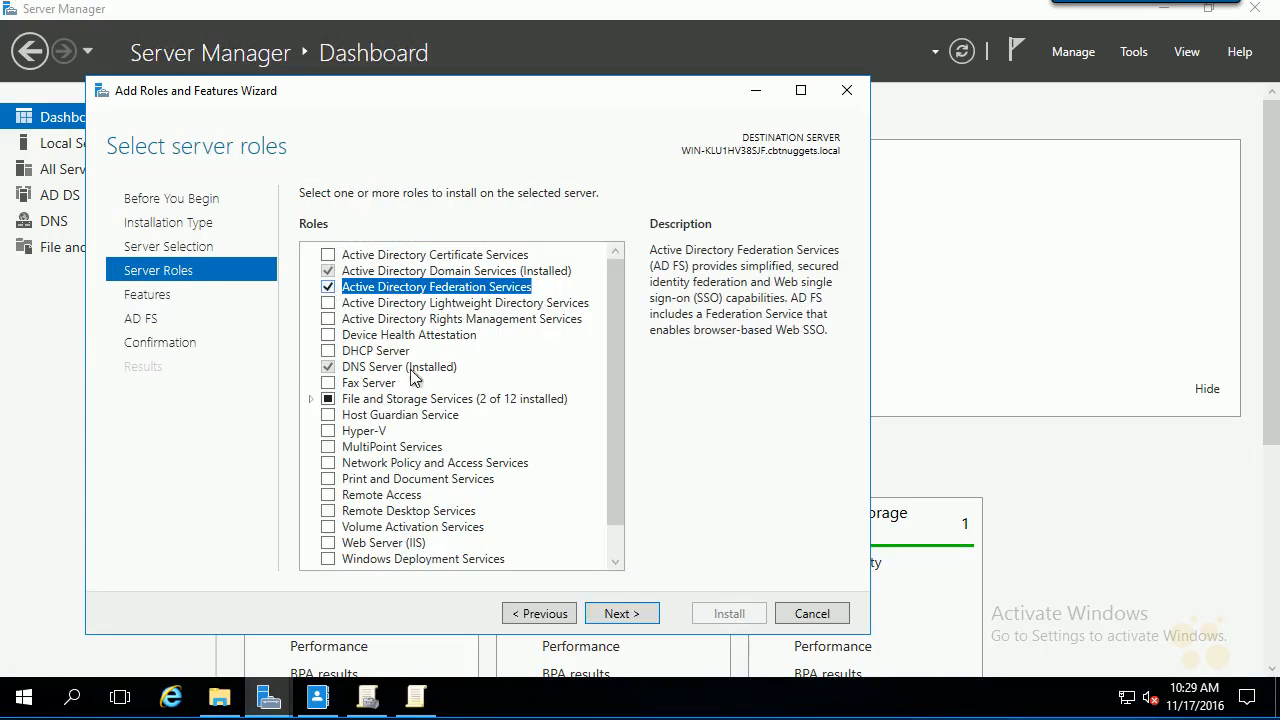
{"action": "left_click", "coordinate": [596, 613]}
{"action": "left_click", "coordinate": [599, 613]}
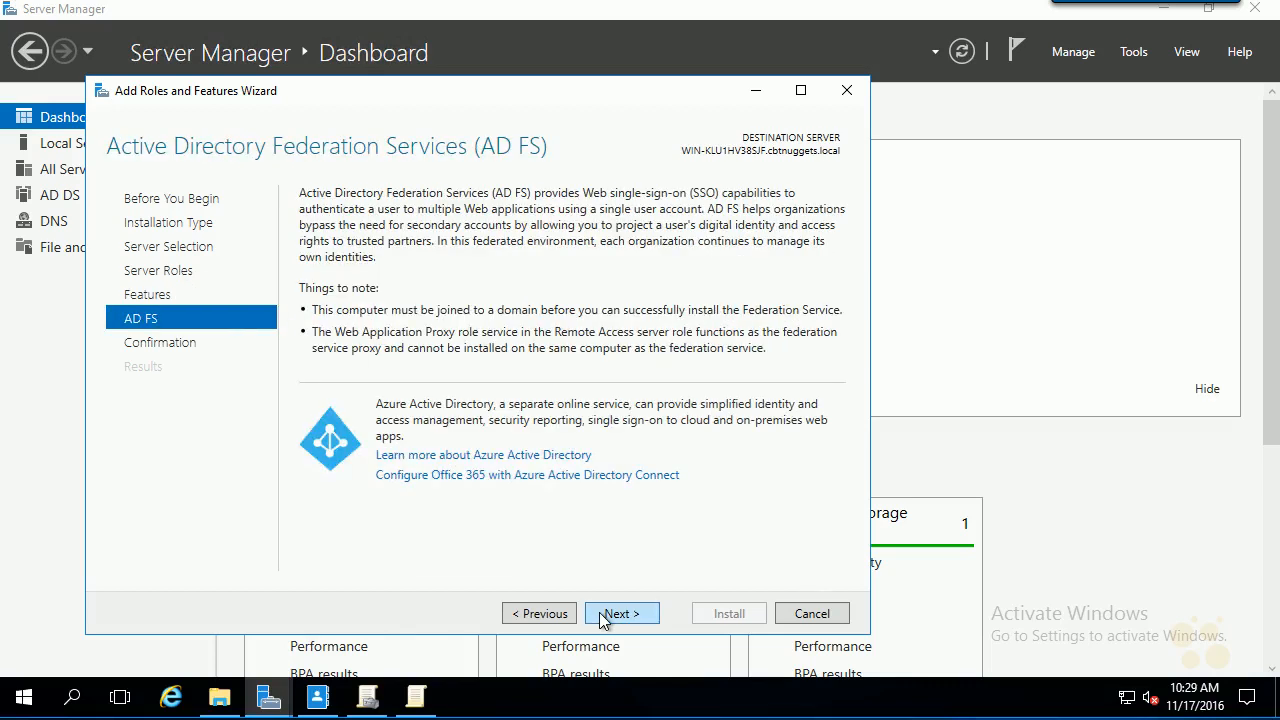
{"action": "left_click", "coordinate": [599, 613]}
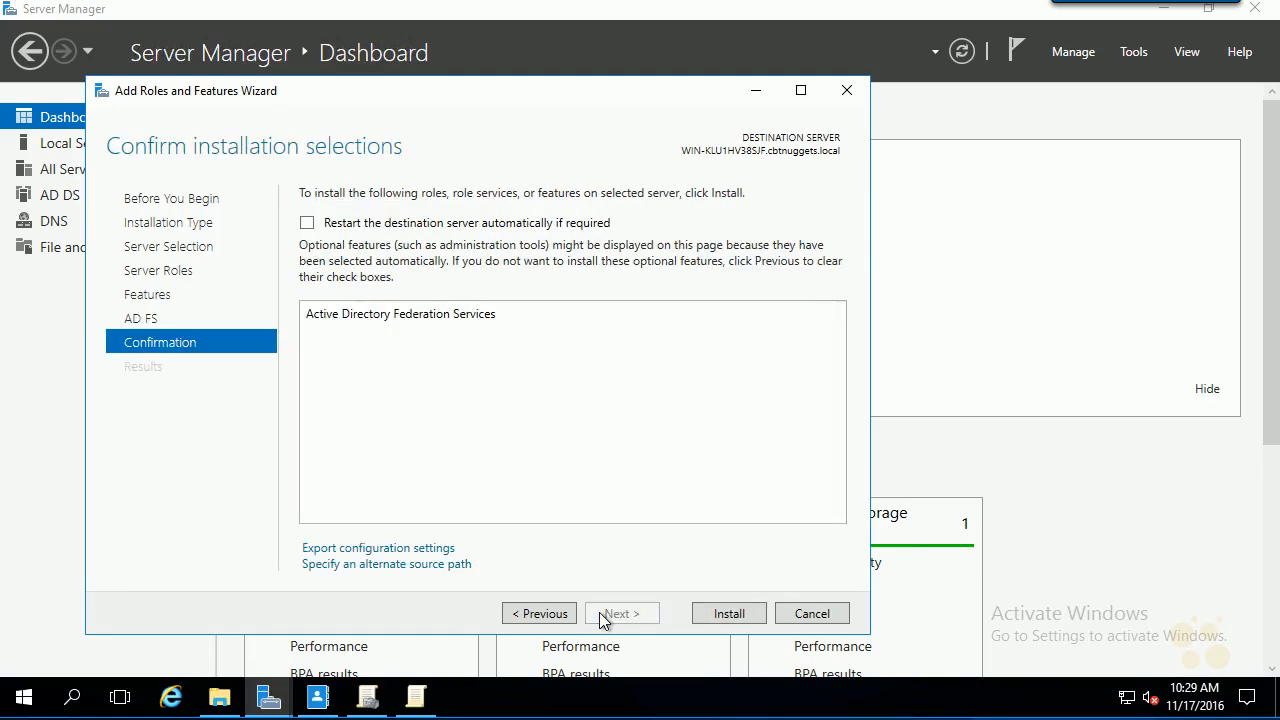
{"action": "left_click", "coordinate": [712, 612]}
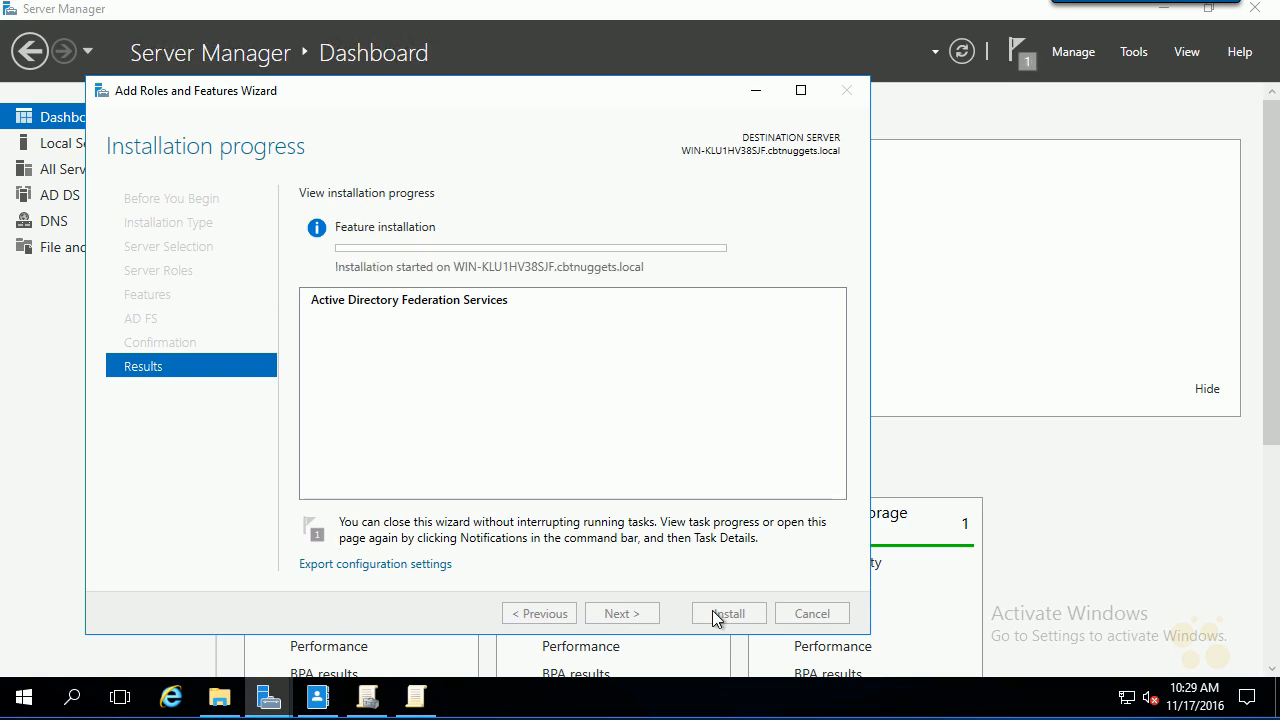
- Skip exporting the configuration file and show the AD FS servers page
{"action": "left_click", "coordinate": [405, 565]}
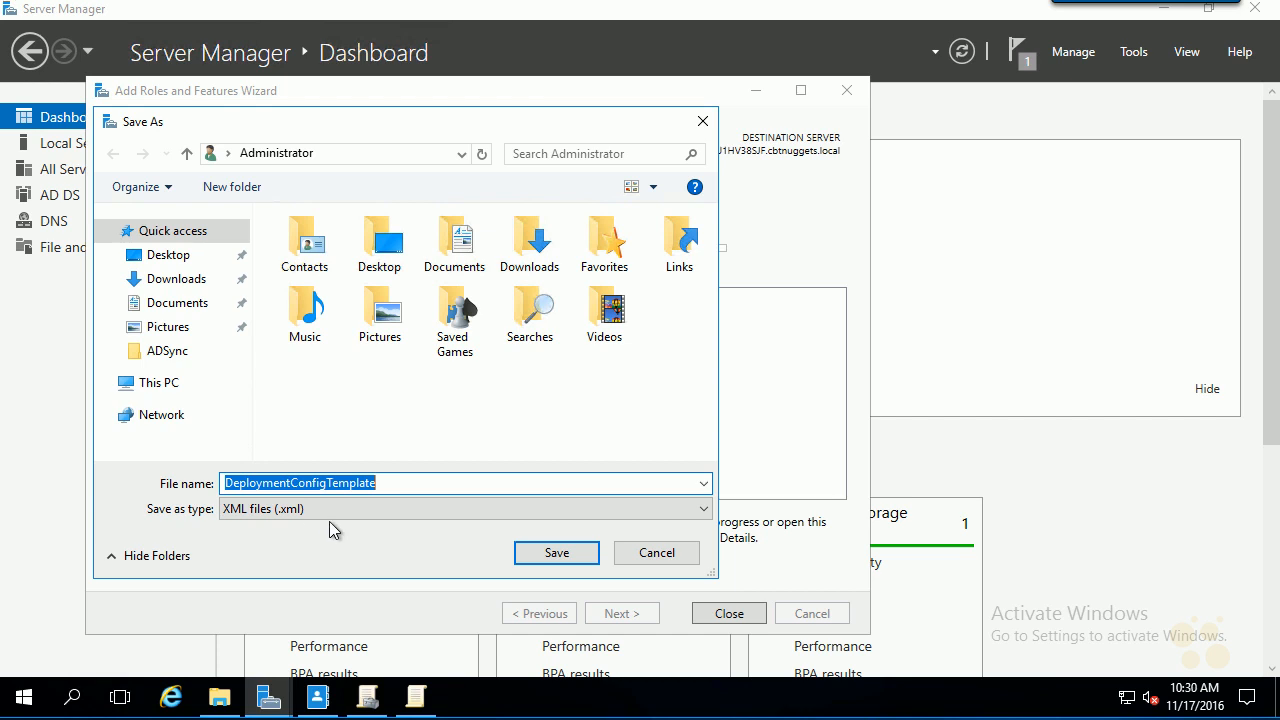
{"action": "left_click", "coordinate": [676, 553]}
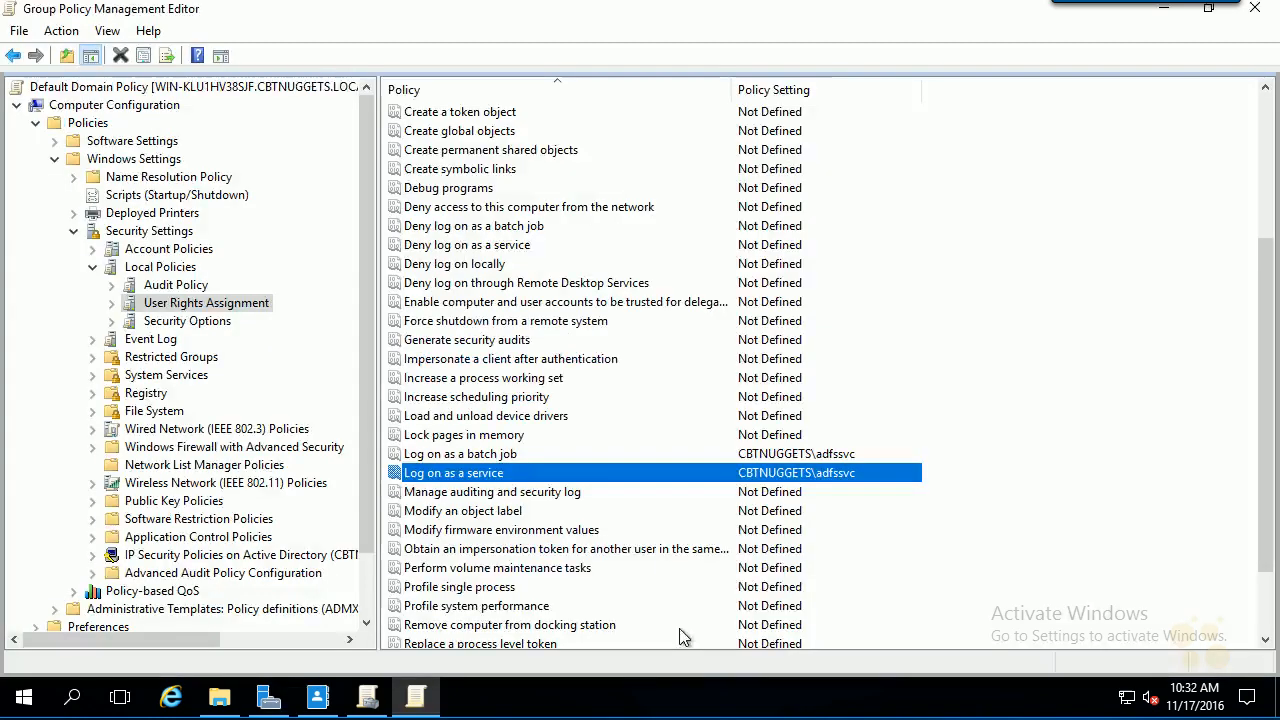
{"action": "left_click", "coordinate": [272, 700]}
{"action": "left_click", "coordinate": [96, 143]}
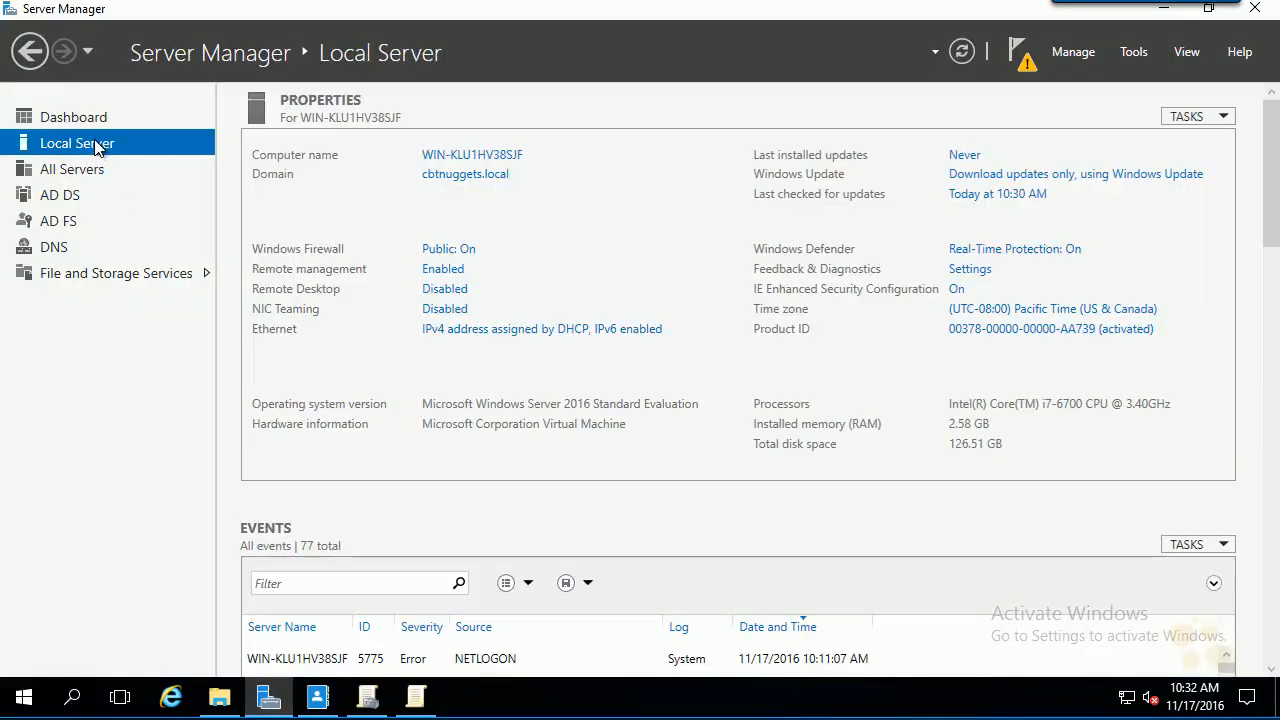
{"action": "left_click", "coordinate": [106, 234]}
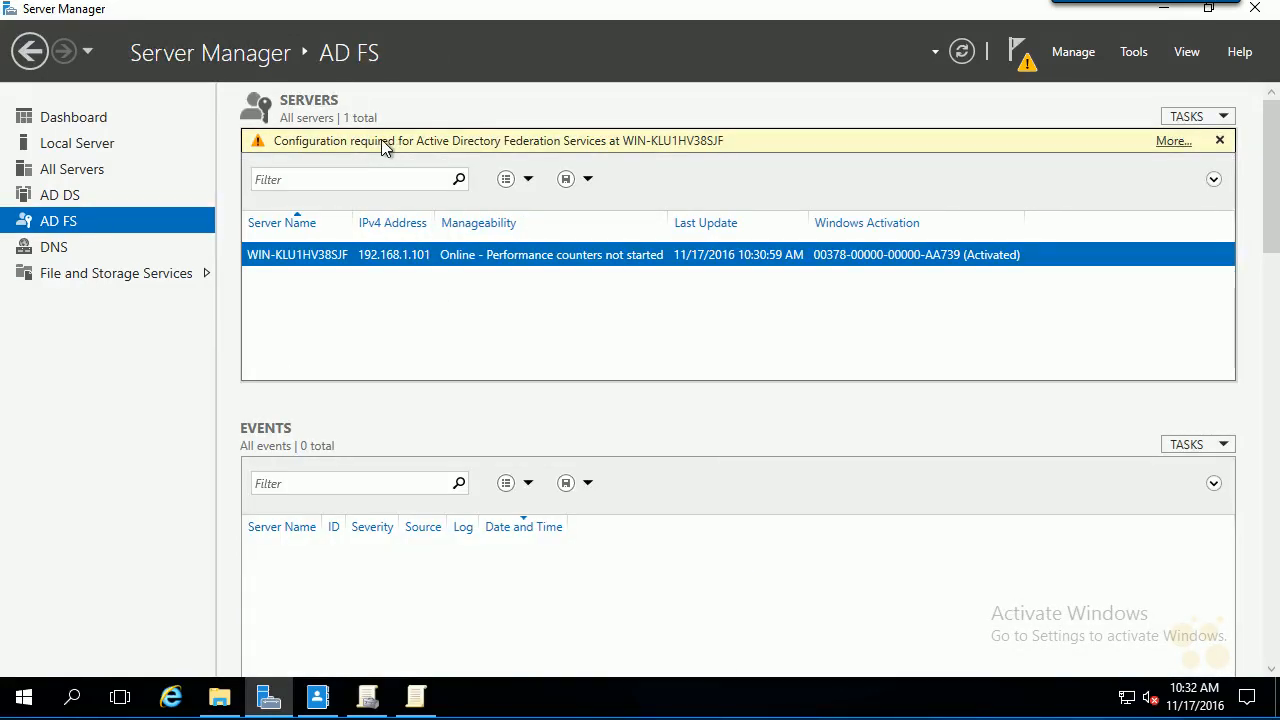
- Launch the federation service configuration wizard, keeping 'Create the first federation server' selected
{"action": "left_click", "coordinate": [1172, 141]}
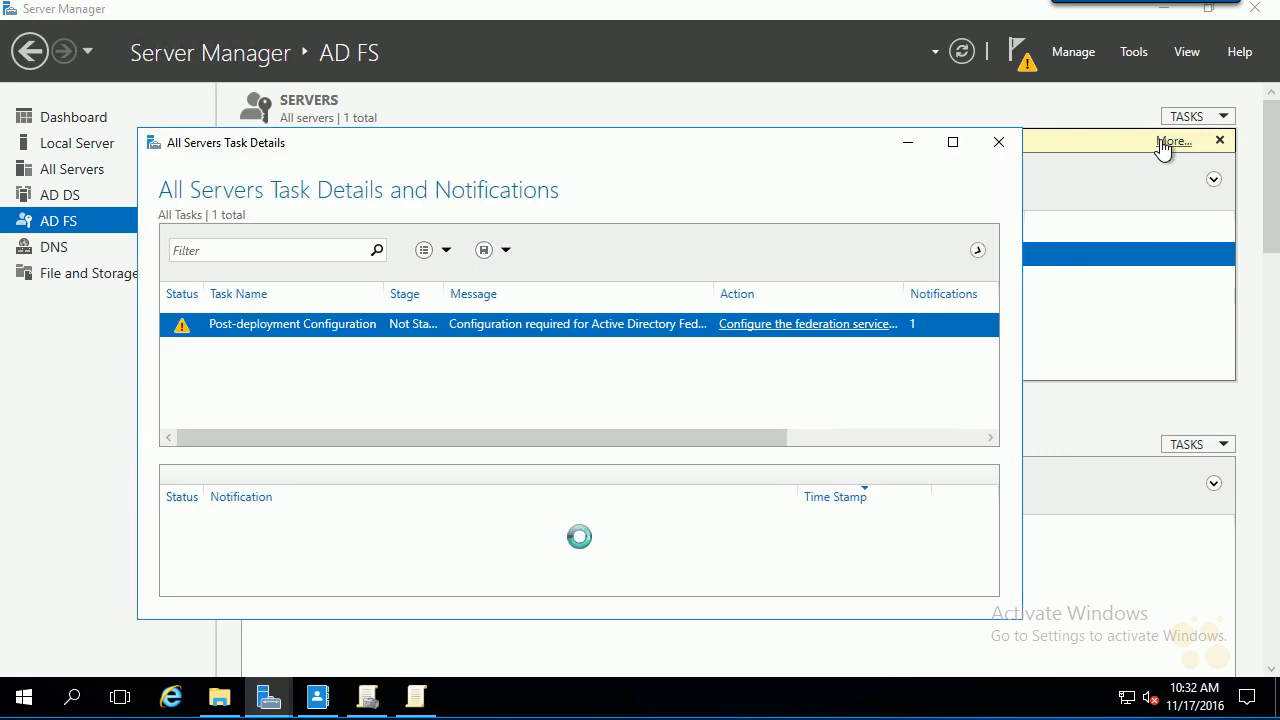
{"action": "left_click", "coordinate": [782, 335]}
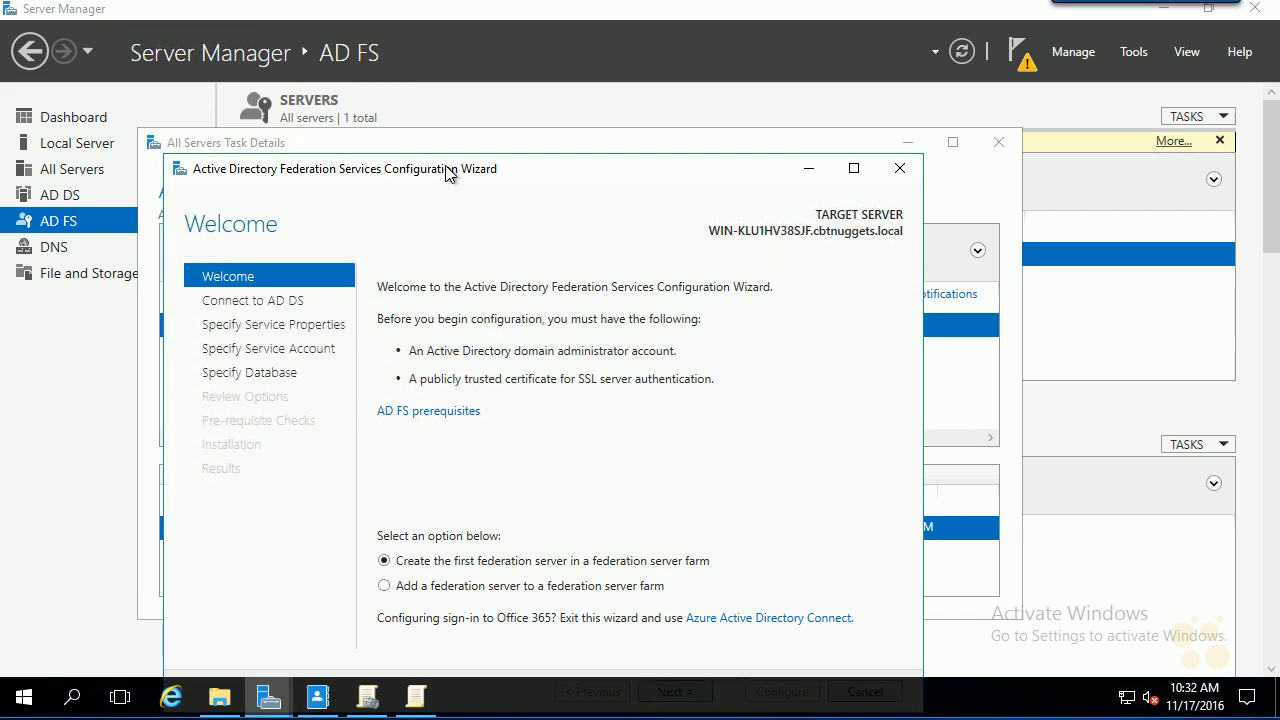
{"action": "left_click_drag", "start_coordinate": [452, 167], "coordinate": [490, 93]}
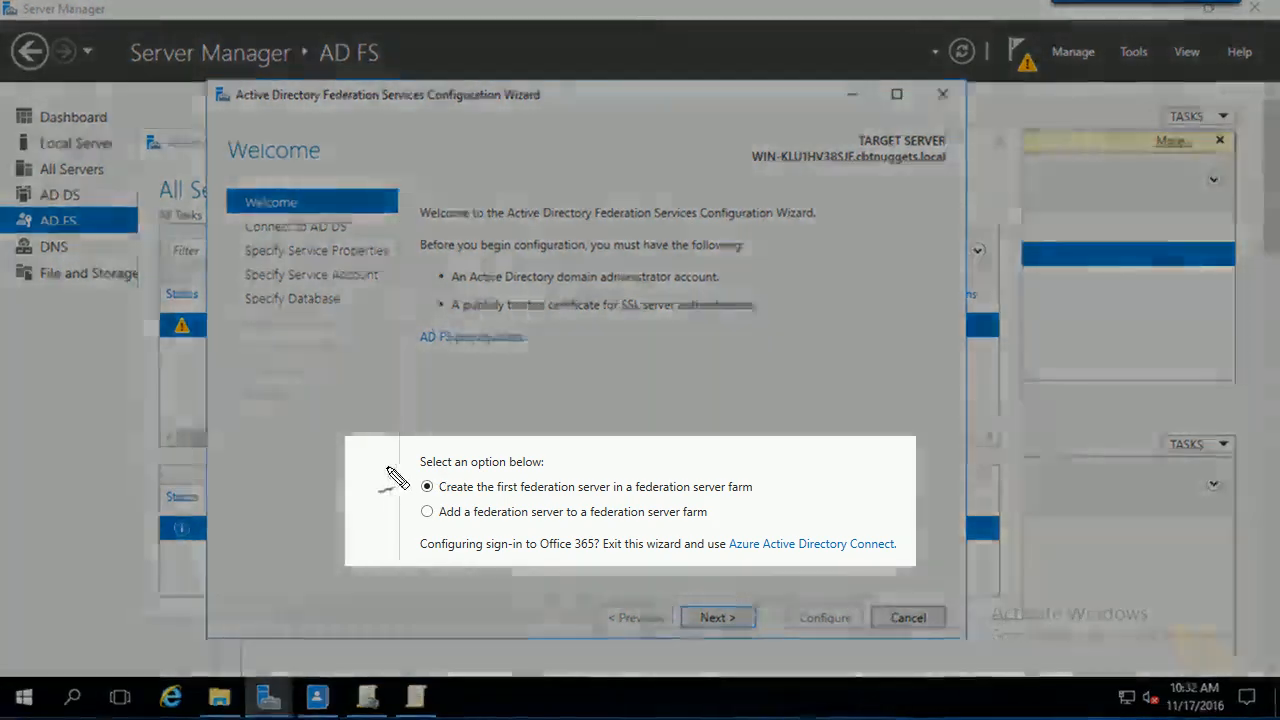
{"action": "left_click_drag", "start_coordinate": [391, 461], "coordinate": [398, 539]}
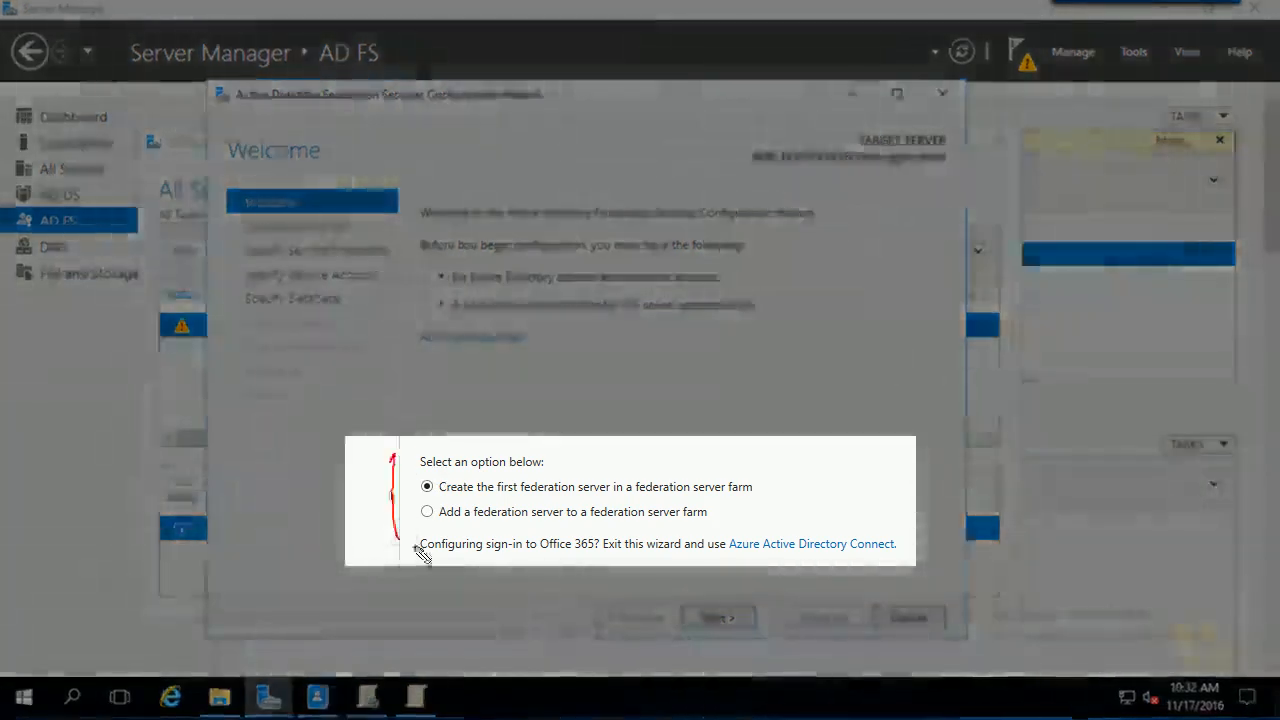
{"action": "mouse_move", "coordinate": [341, 503]}
{"action": "left_mouse_down"}
{"action": "mouse_move", "coordinate": [380, 499]}
{"action": "mouse_move", "coordinate": [385, 521]}
{"action": "left_mouse_up"}
{"action": "mouse_move", "coordinate": [387, 512]}
{"action": "left_mouse_down"}
{"action": "mouse_move", "coordinate": [408, 516]}
{"action": "mouse_move", "coordinate": [387, 533]}
{"action": "left_mouse_up"}
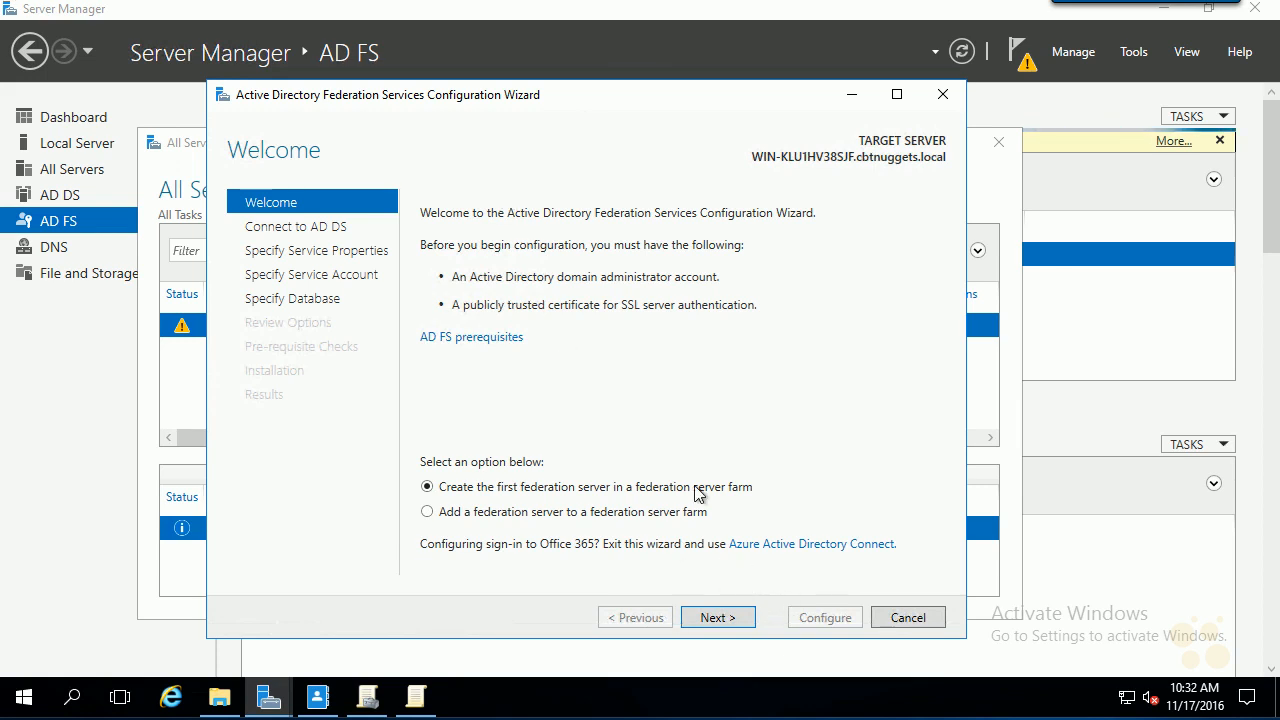
- Continue past Welcome, keeping CBTNUGGETS\Administrator as the AD DS connection account
{"action": "left_click", "coordinate": [737, 630]}
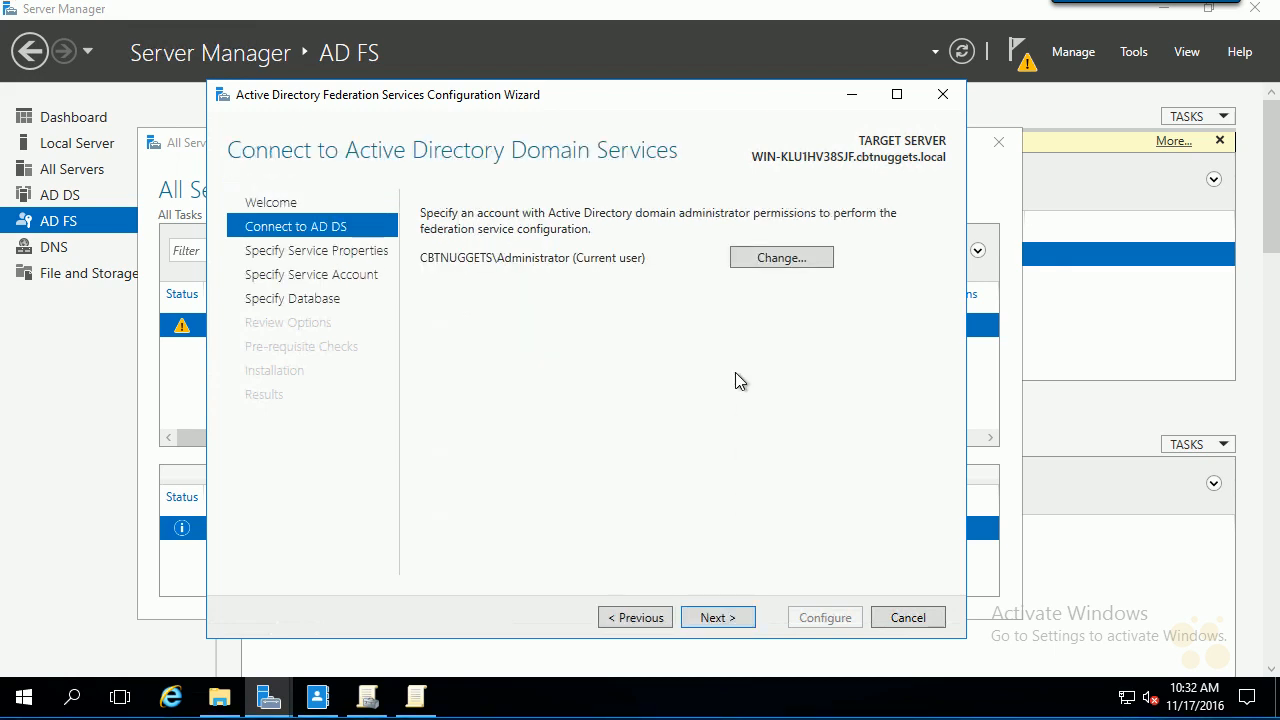
{"action": "left_click", "coordinate": [720, 618]}
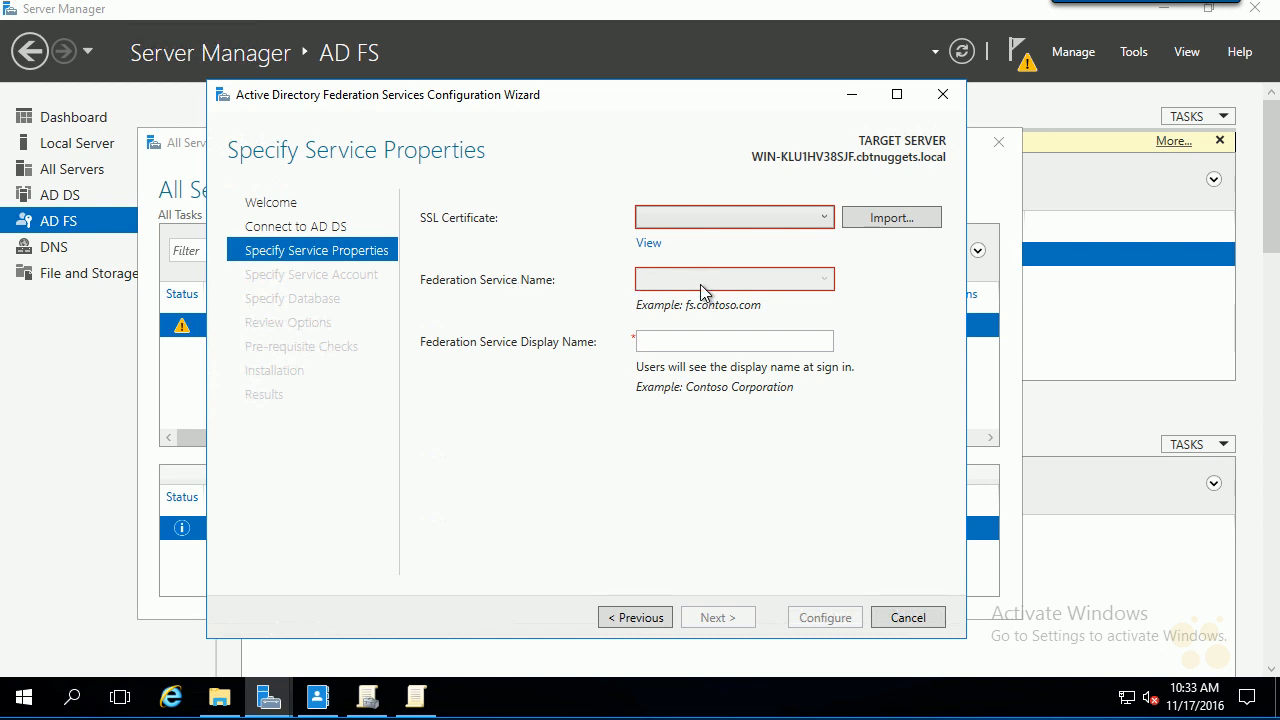
- Import the adfscert SSL certificate from Documents, entering its private key password
{"action": "left_click", "coordinate": [900, 222]}
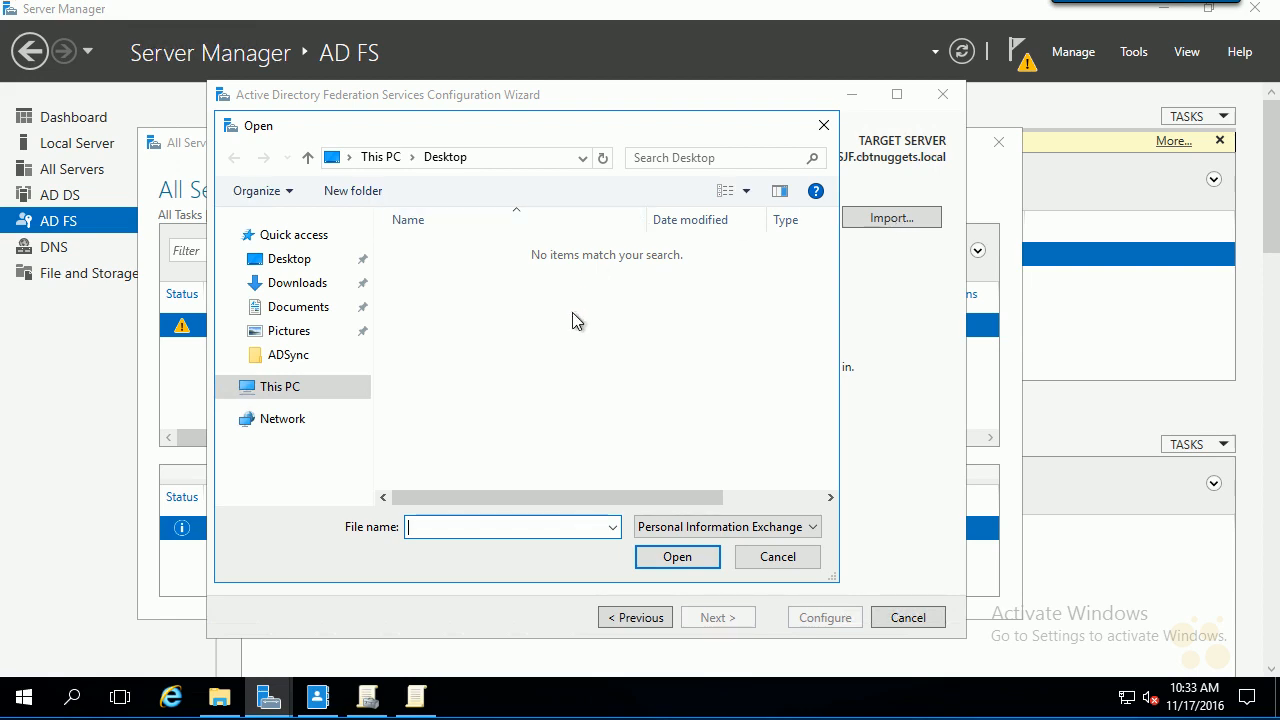
{"action": "left_click", "coordinate": [292, 308]}
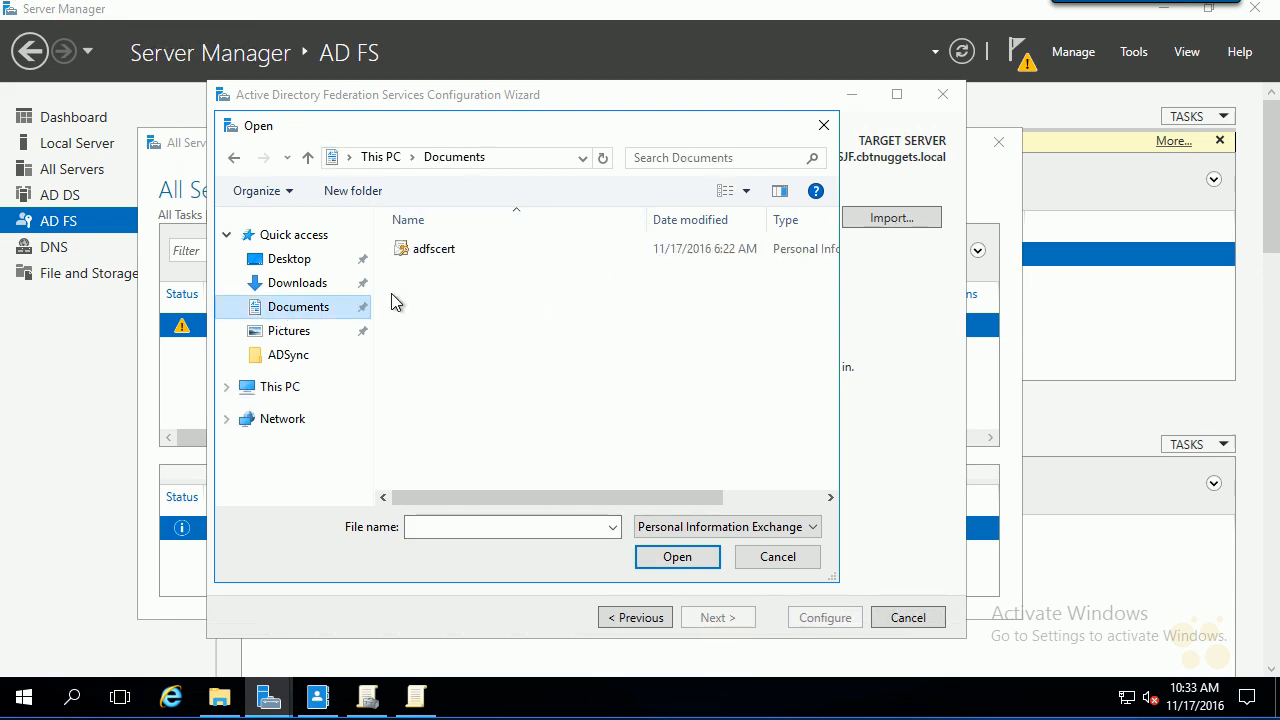
{"action": "double_click", "coordinate": [430, 252]}
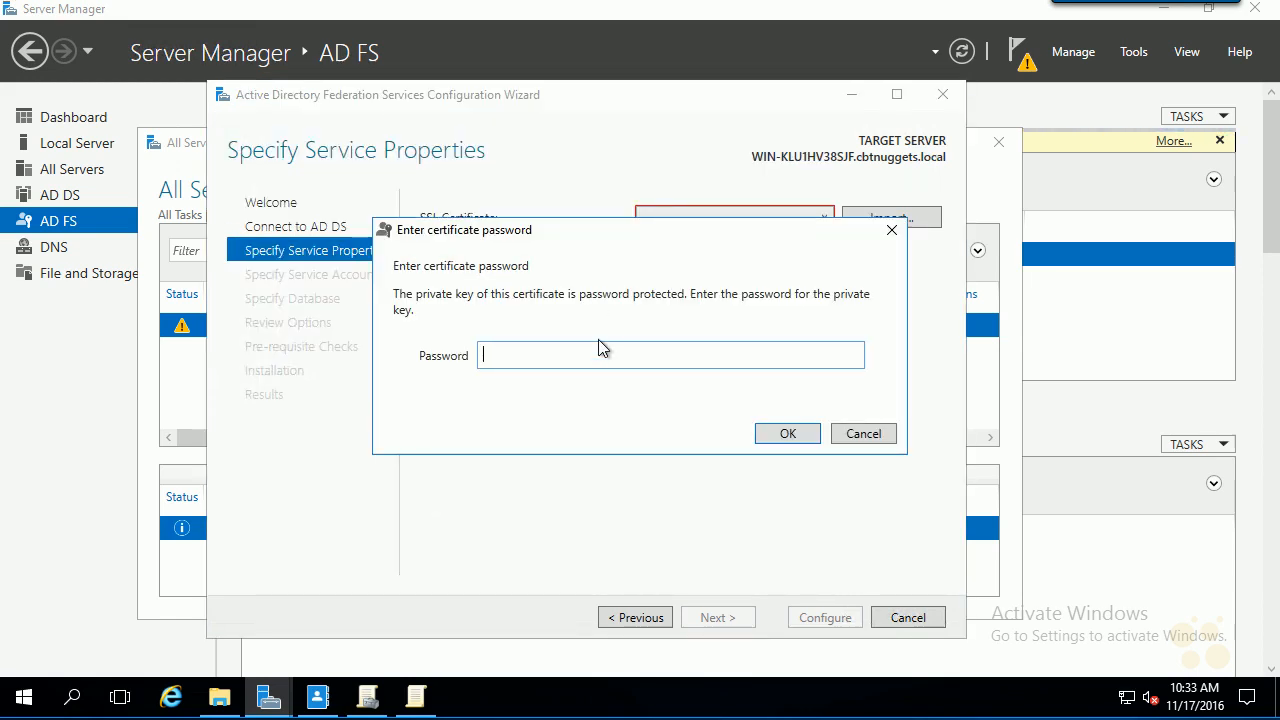
{"action": "type", "text": "Pa$$w0rd"}
{"action": "key", "text": "Return"}
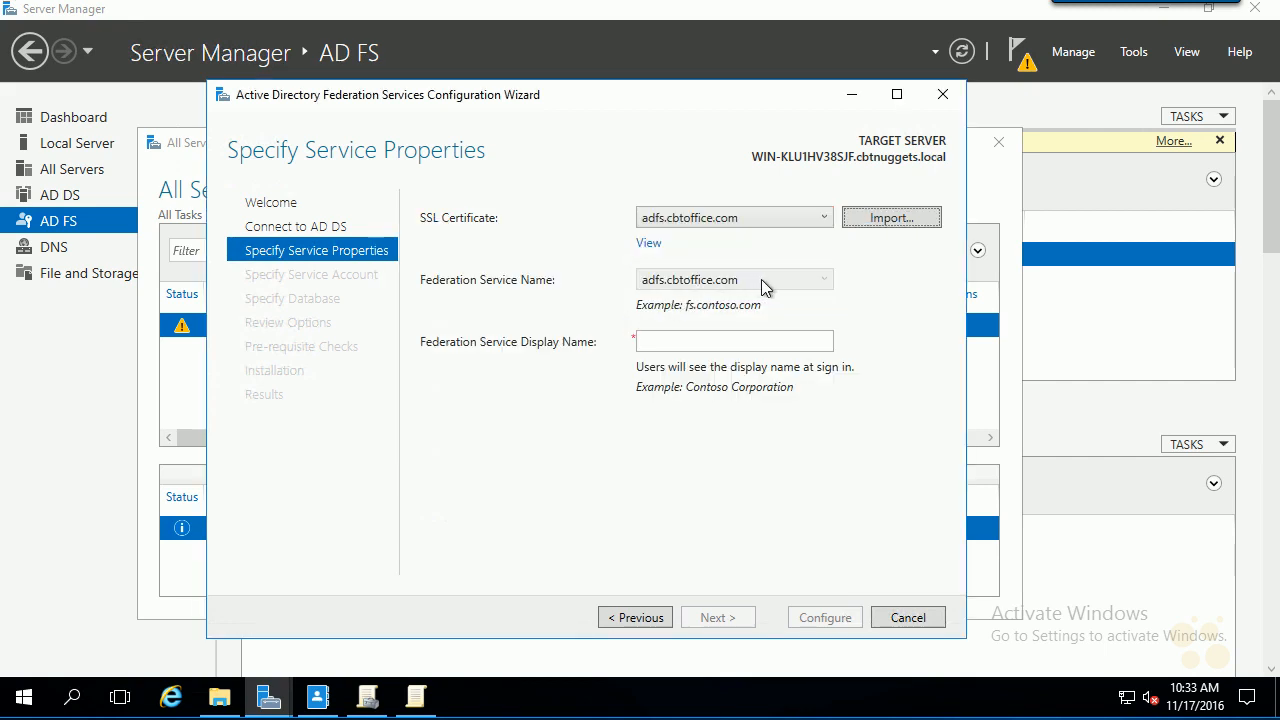
- Enter 'ADFS CBTNugget' as the federation service display name
{"action": "left_click", "coordinate": [681, 344]}
{"action": "type", "text": "ADFS"}
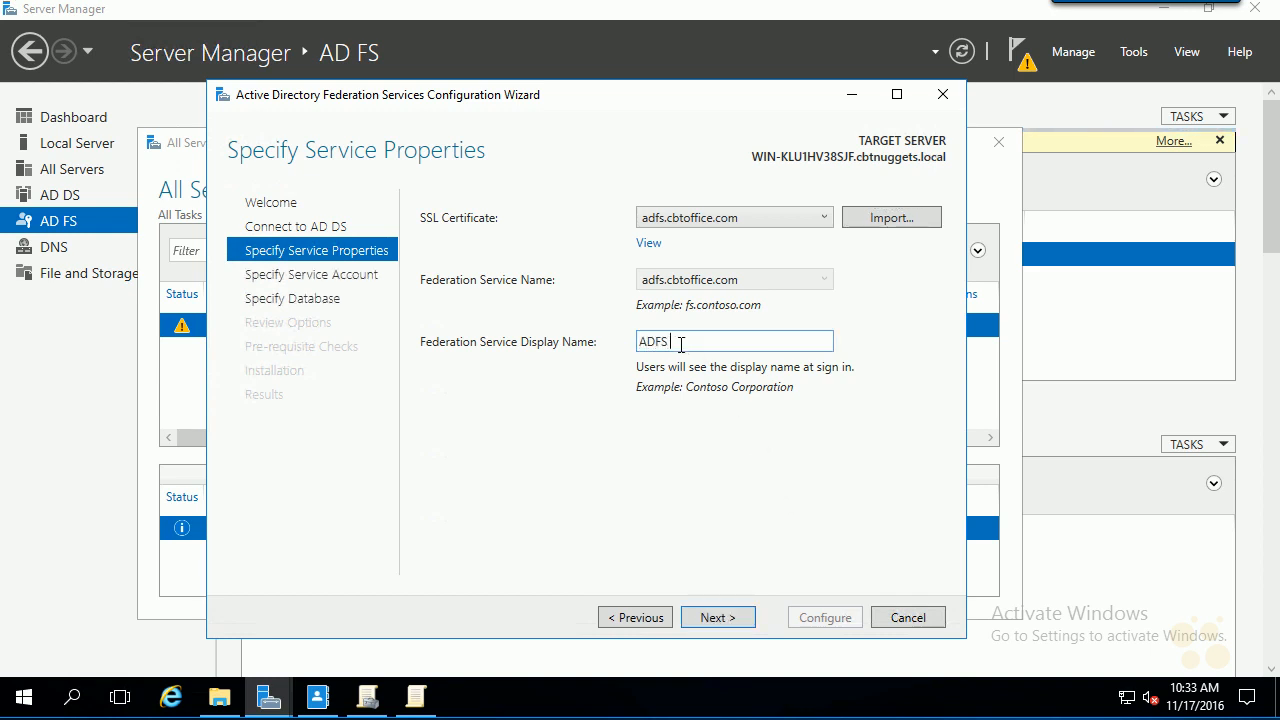
{"action": "type", "text": " CBTNugget"}
{"action": "key", "text": "Tab"}
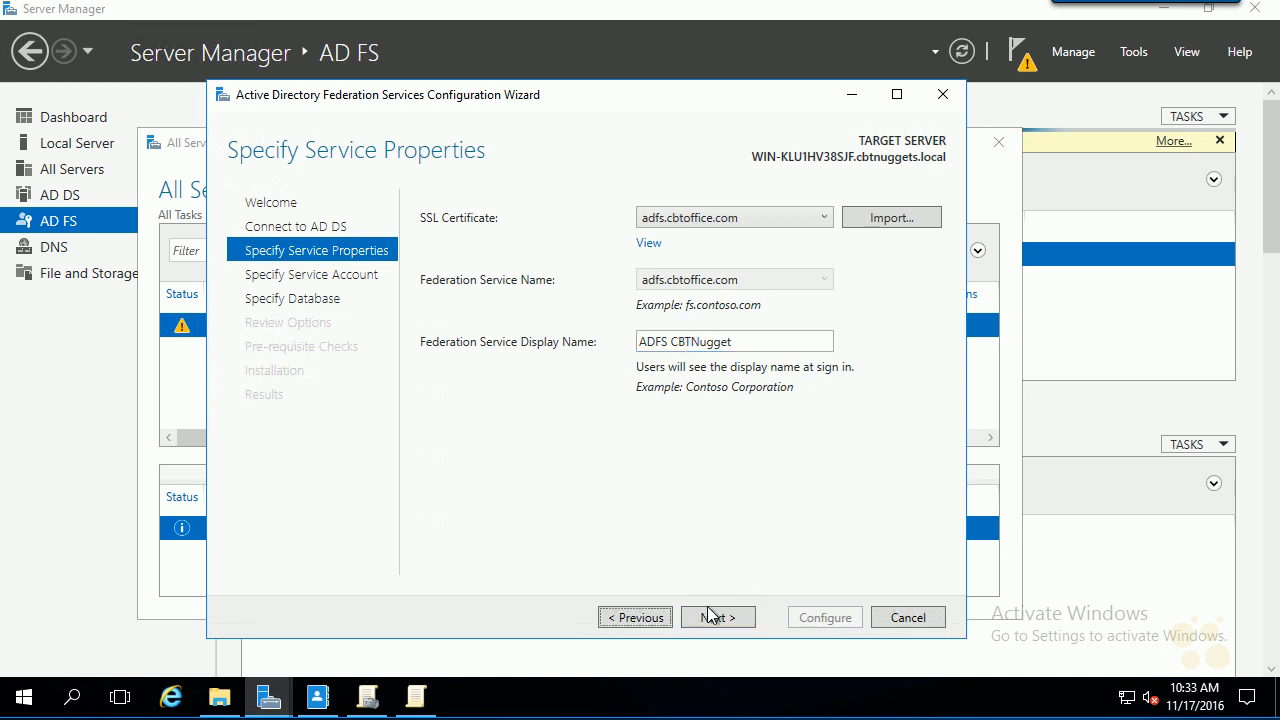
- Choose the existing domain account adfssvc as the federation service account and continue
{"action": "left_click", "coordinate": [717, 617]}
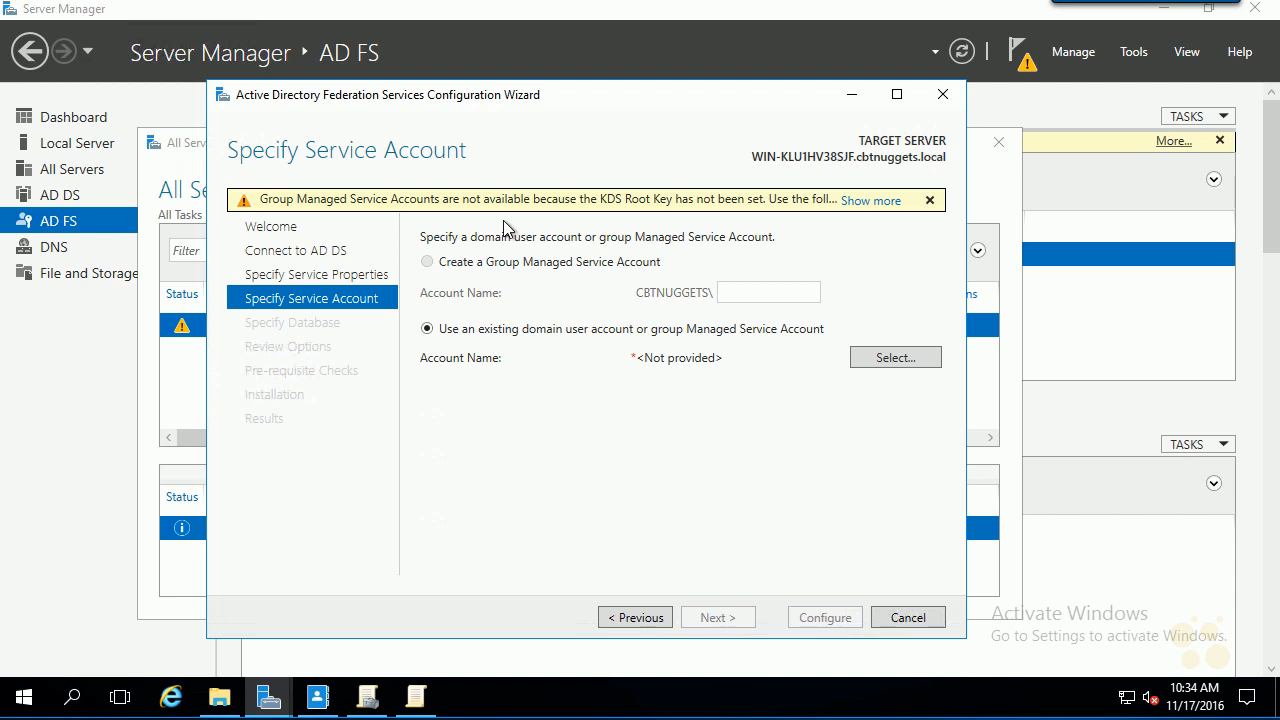
{"action": "left_click", "coordinate": [881, 366]}
{"action": "type", "text": "adfs"}
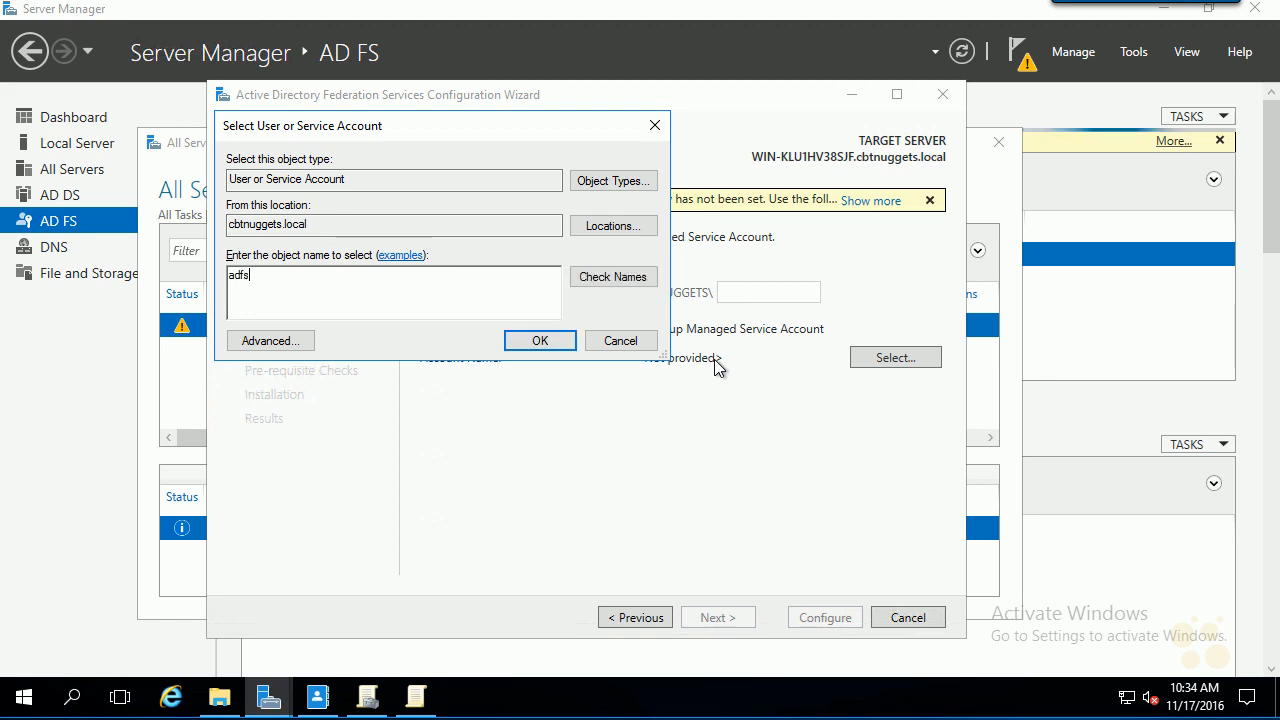
{"action": "left_click", "coordinate": [606, 276]}
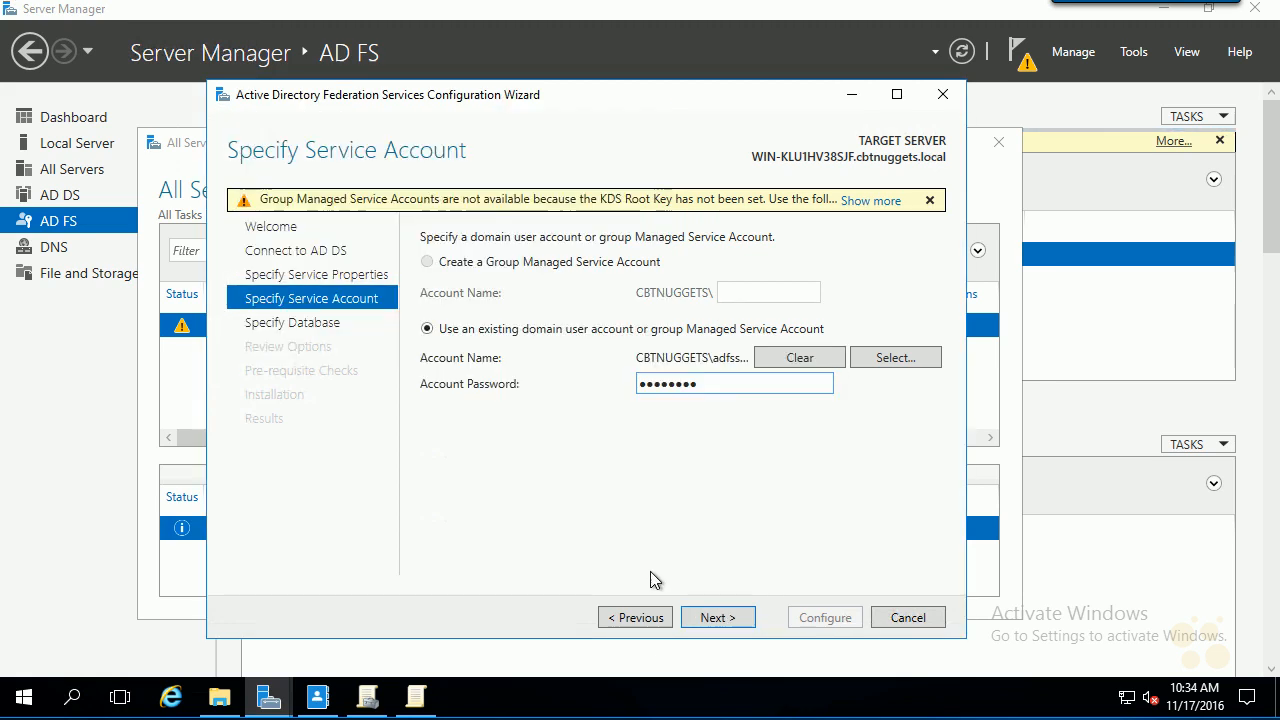
{"action": "left_click", "coordinate": [716, 616]}
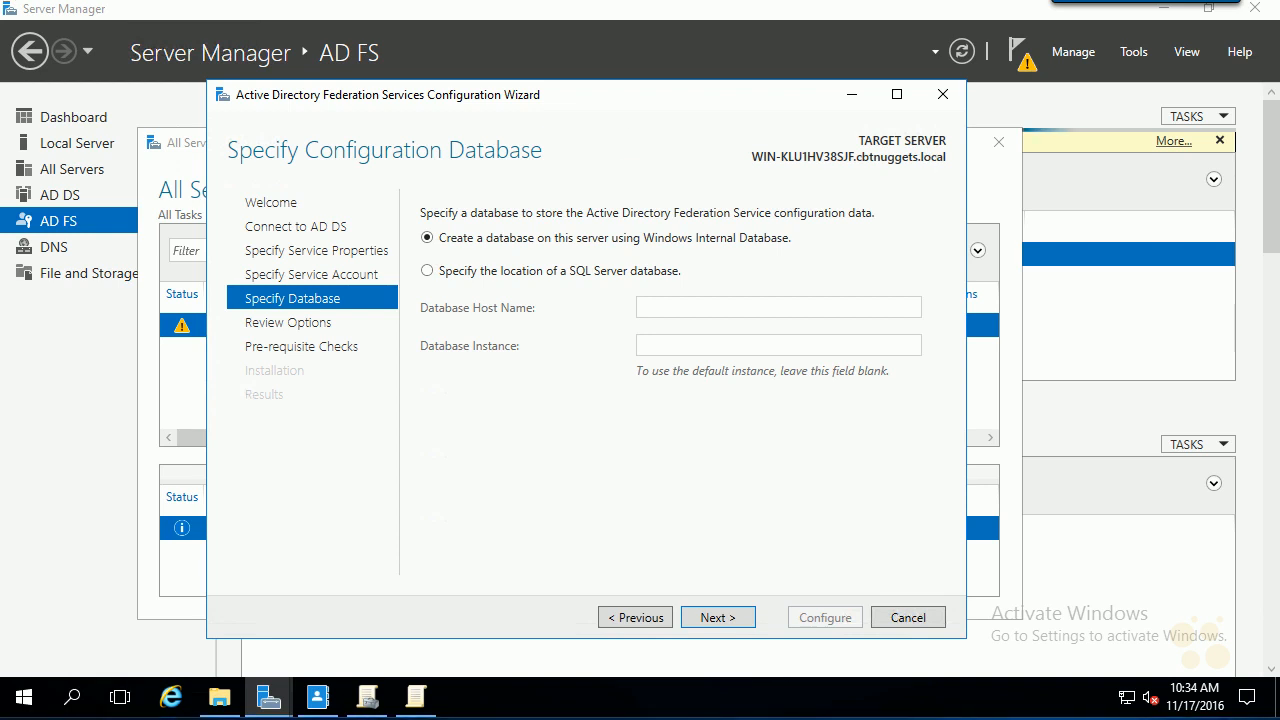
- Keep the Windows Internal Database option and continue to Review Options
{"action": "mouse_move", "coordinate": [666, 143]}
{"action": "left_mouse_down"}
{"action": "mouse_move", "coordinate": [666, 200]}
{"action": "mouse_move", "coordinate": [690, 180]}
{"action": "left_mouse_up"}
{"action": "left_click_drag", "start_coordinate": [404, 262], "coordinate": [402, 370]}
{"action": "left_click_drag", "start_coordinate": [390, 346], "coordinate": [408, 332]}
{"action": "left_click", "coordinate": [731, 617]}
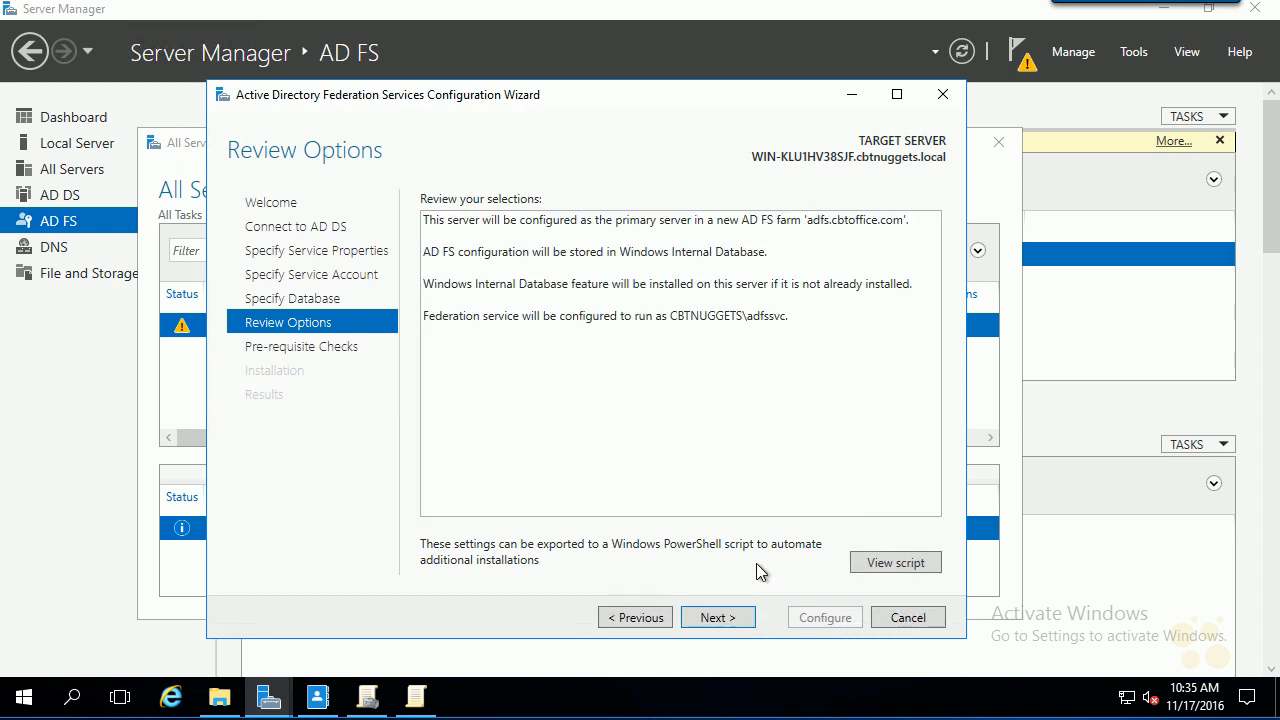
{"action": "left_click", "coordinate": [883, 566]}
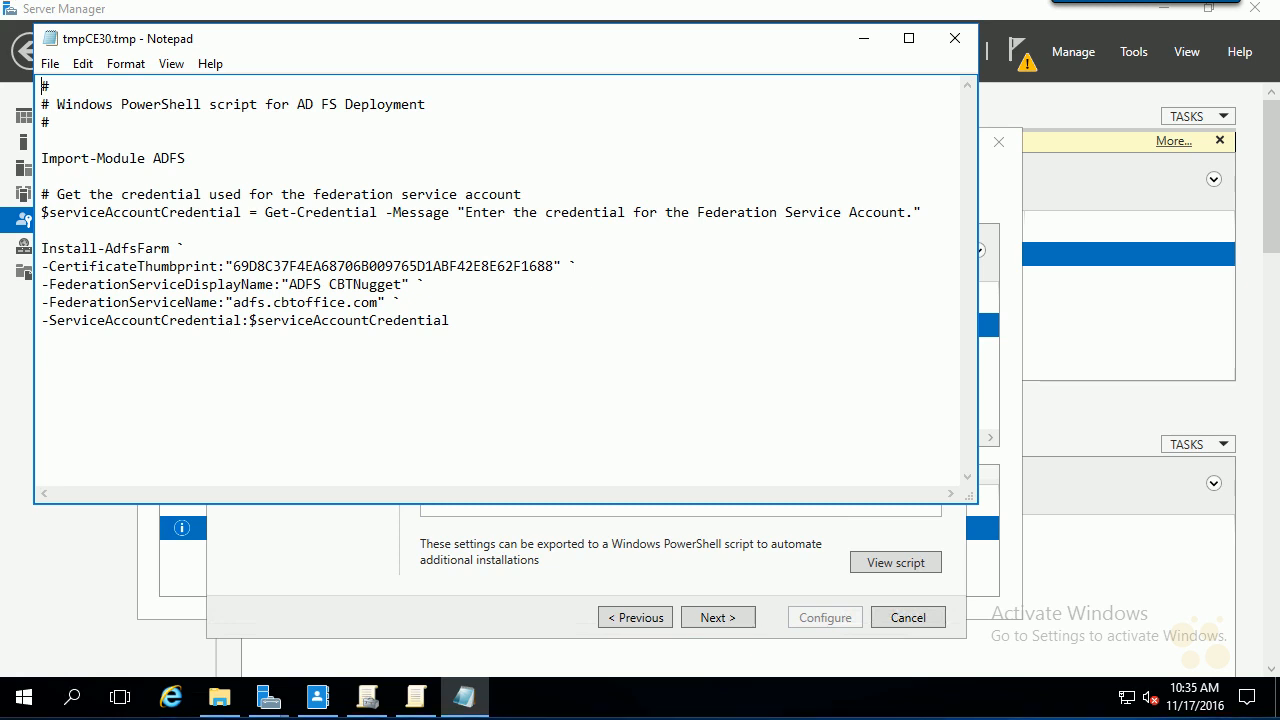
{"action": "mouse_move", "coordinate": [113, 172]}
{"action": "left_mouse_down"}
{"action": "mouse_move", "coordinate": [119, 230]}
{"action": "mouse_move", "coordinate": [135, 206]}
{"action": "left_mouse_up"}
{"action": "mouse_move", "coordinate": [339, 162]}
{"action": "left_mouse_down"}
{"action": "mouse_move", "coordinate": [345, 238]}
{"action": "mouse_move", "coordinate": [357, 211]}
{"action": "left_mouse_up"}
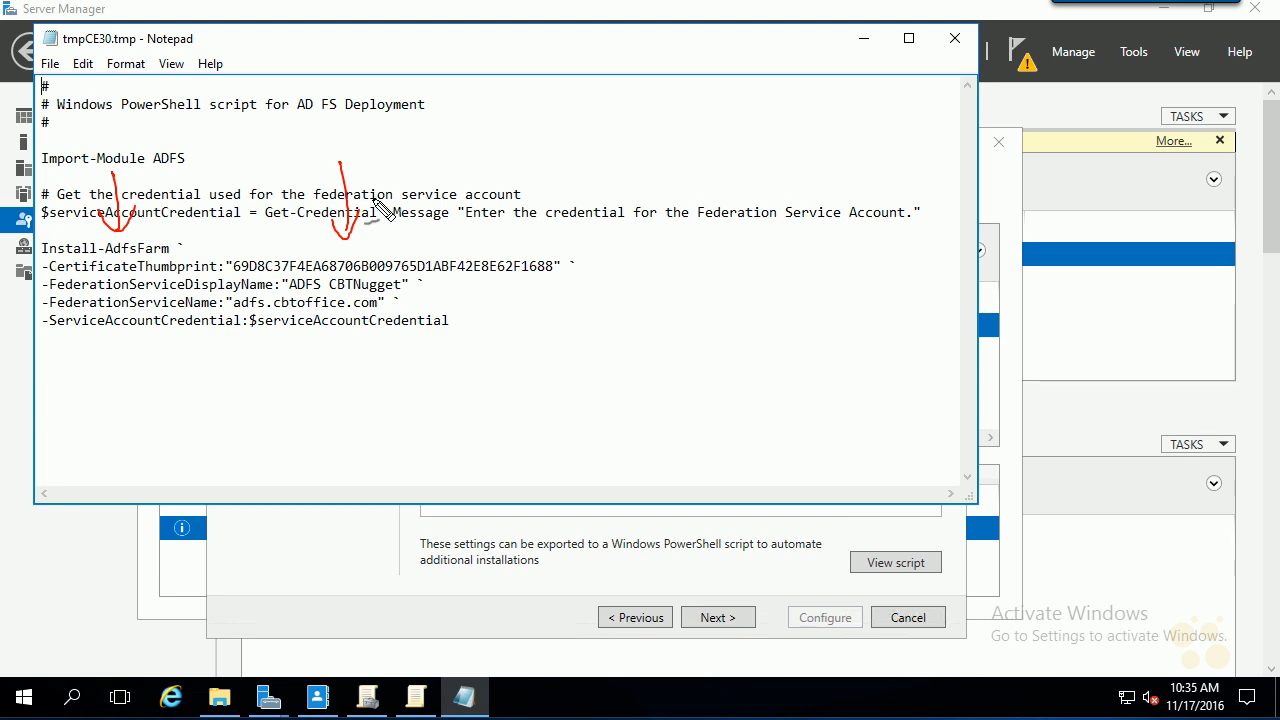
{"action": "mouse_move", "coordinate": [381, 186]}
{"action": "left_mouse_down"}
{"action": "mouse_move", "coordinate": [380, 270]}
{"action": "mouse_move", "coordinate": [391, 240]}
{"action": "left_mouse_up"}
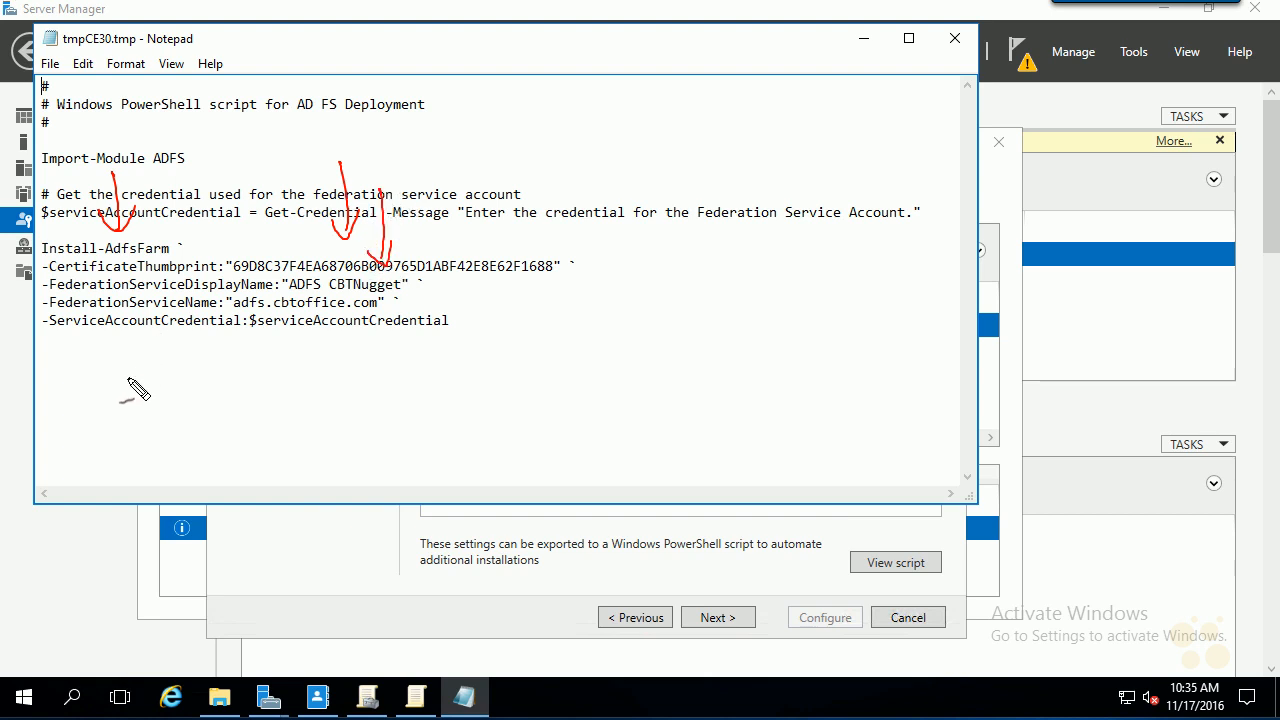
{"action": "mouse_move", "coordinate": [134, 400]}
{"action": "left_mouse_down"}
{"action": "mouse_move", "coordinate": [141, 340]}
{"action": "mouse_move", "coordinate": [156, 332]}
{"action": "left_mouse_up"}
{"action": "mouse_move", "coordinate": [288, 394]}
{"action": "left_mouse_down"}
{"action": "mouse_move", "coordinate": [300, 334]}
{"action": "mouse_move", "coordinate": [323, 338]}
{"action": "left_mouse_up"}
{"action": "left_click_drag", "start_coordinate": [425, 180], "coordinate": [287, 171]}
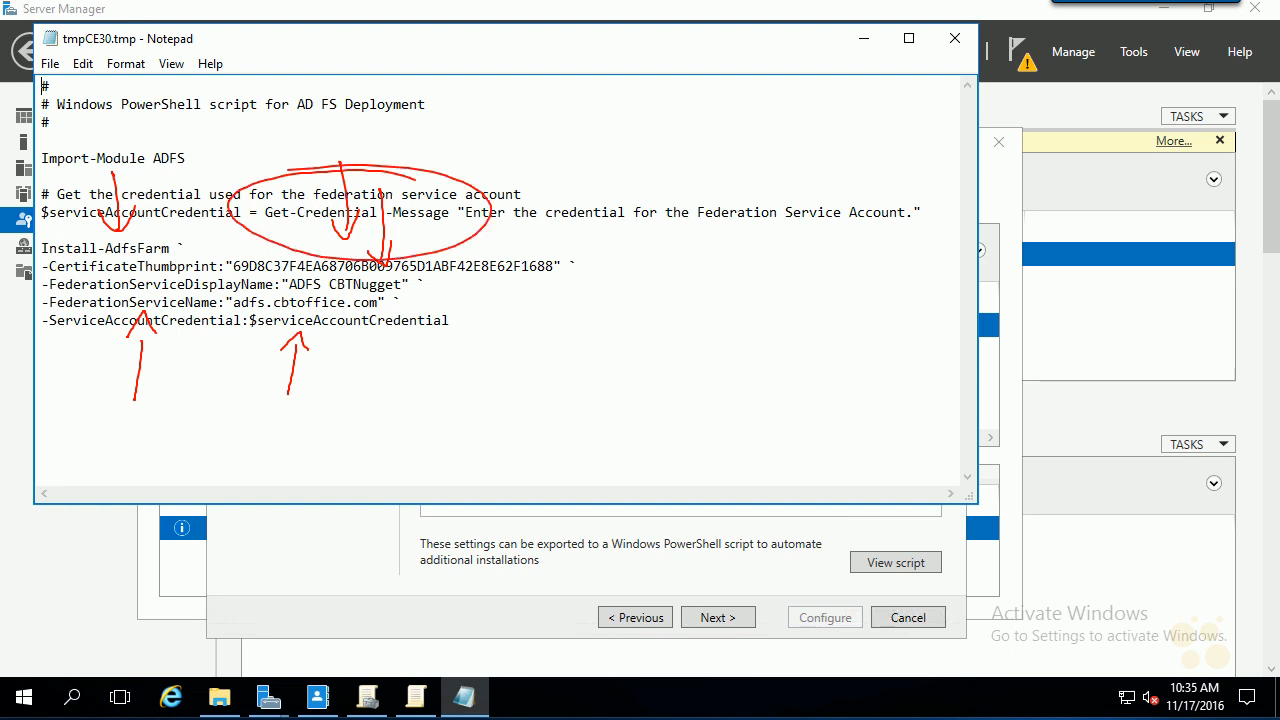
{"action": "key", "text": "Escape"}
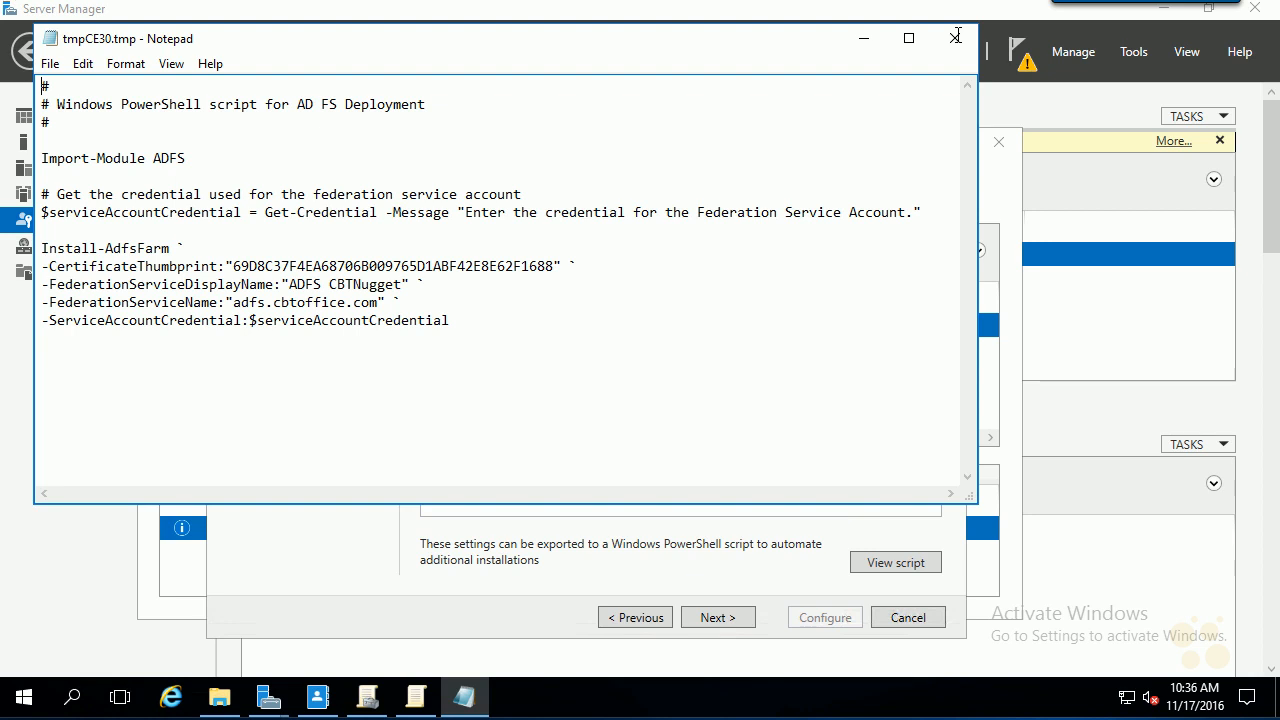
{"action": "left_click", "coordinate": [956, 37]}
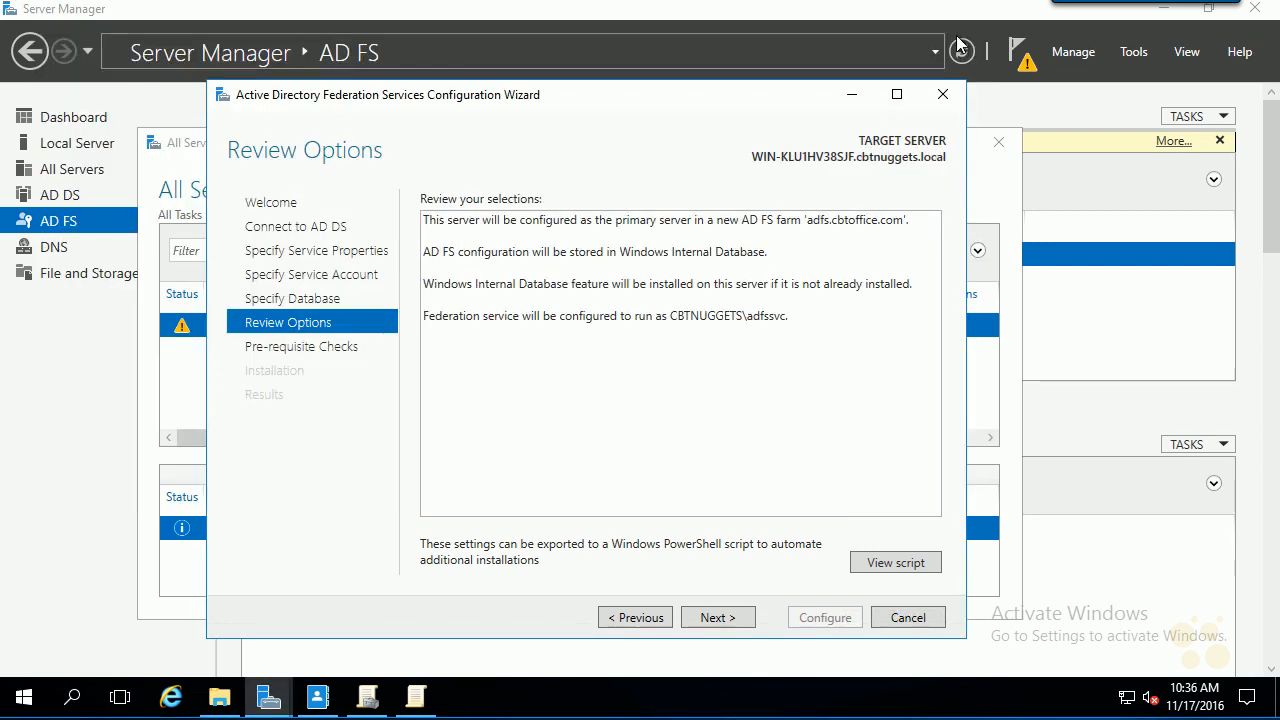
- Pass the prerequisite checks, configure the adfs.cbtoffice.com farm, and close the wizard and task details
{"action": "left_click", "coordinate": [705, 620]}
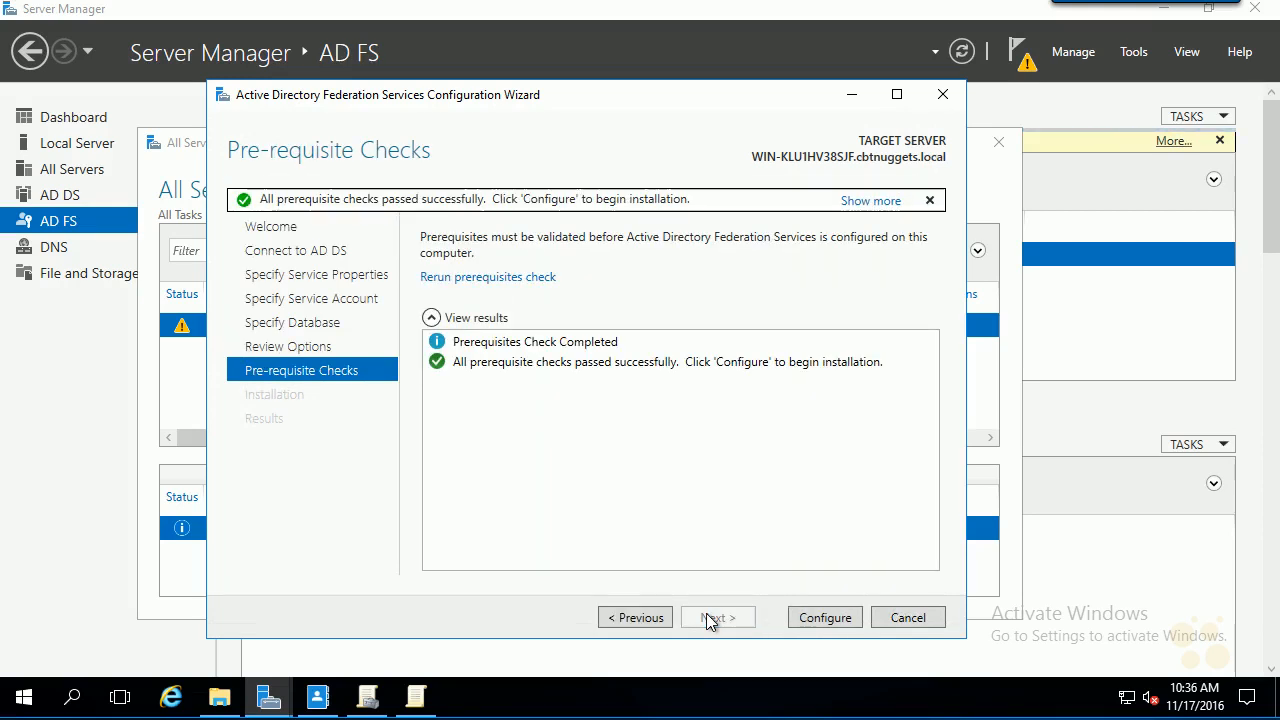
{"action": "left_click", "coordinate": [811, 617]}
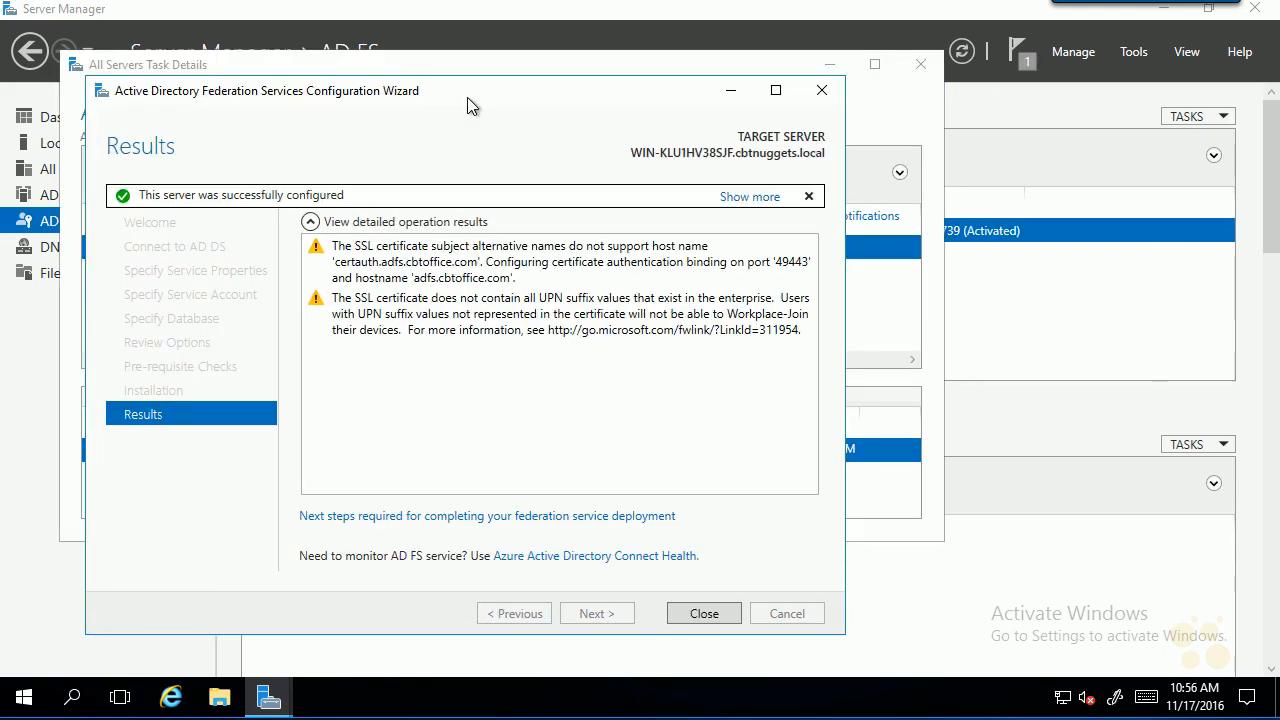
{"action": "left_click", "coordinate": [688, 615]}
{"action": "left_click", "coordinate": [920, 64]}
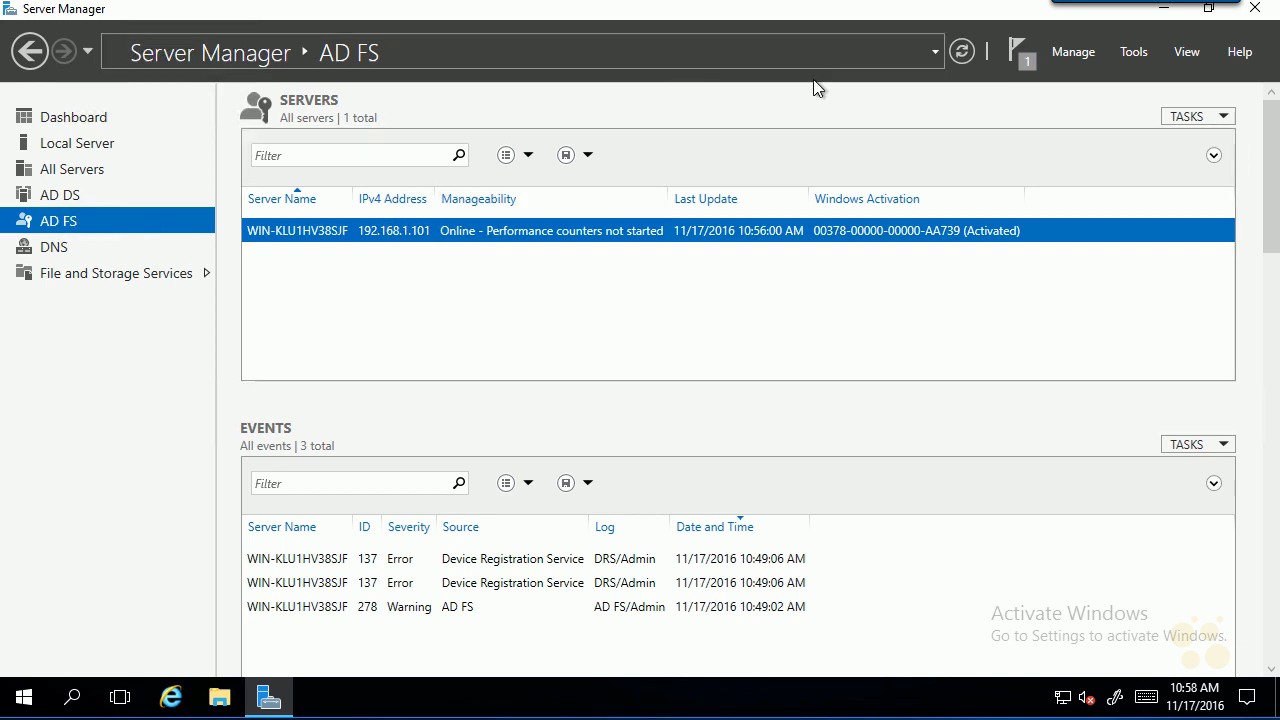
- In AD FS Management's Certificates, confirm adfs.cbtoffice.com as service communications certificate, accepting the keyspec warning
{"action": "left_click", "coordinate": [1128, 55]}
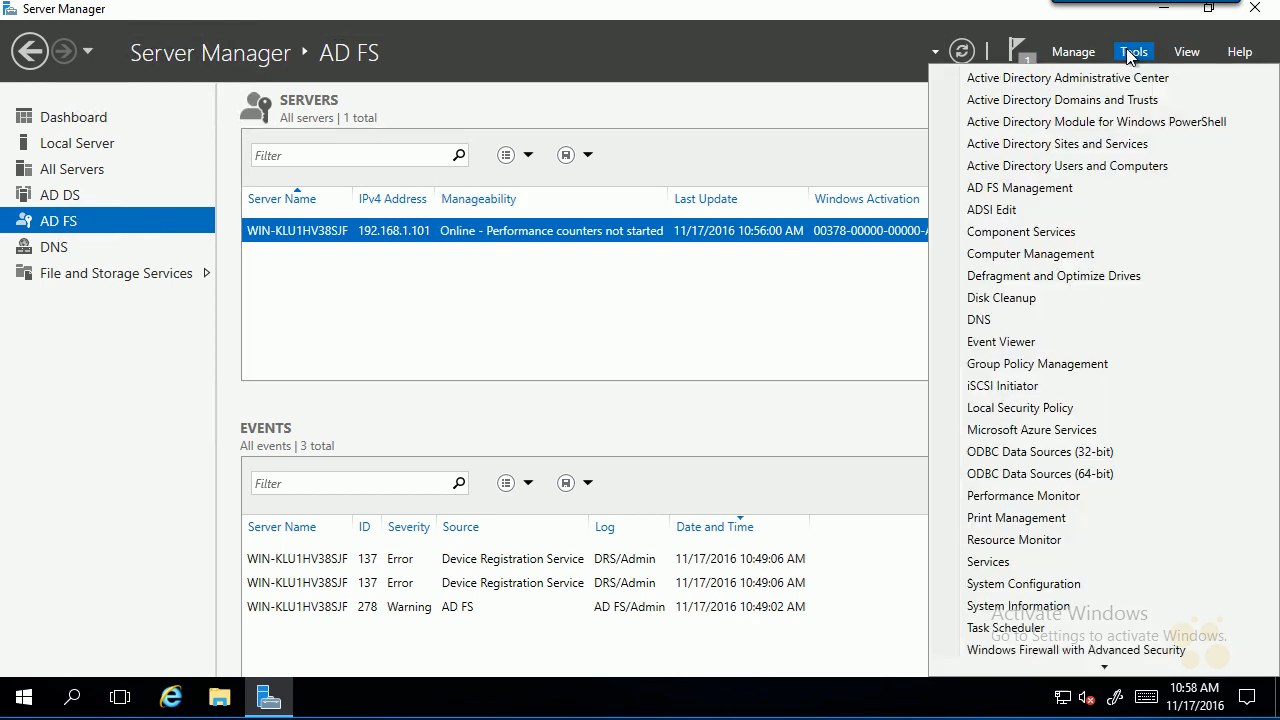
{"action": "left_click", "coordinate": [1033, 192]}
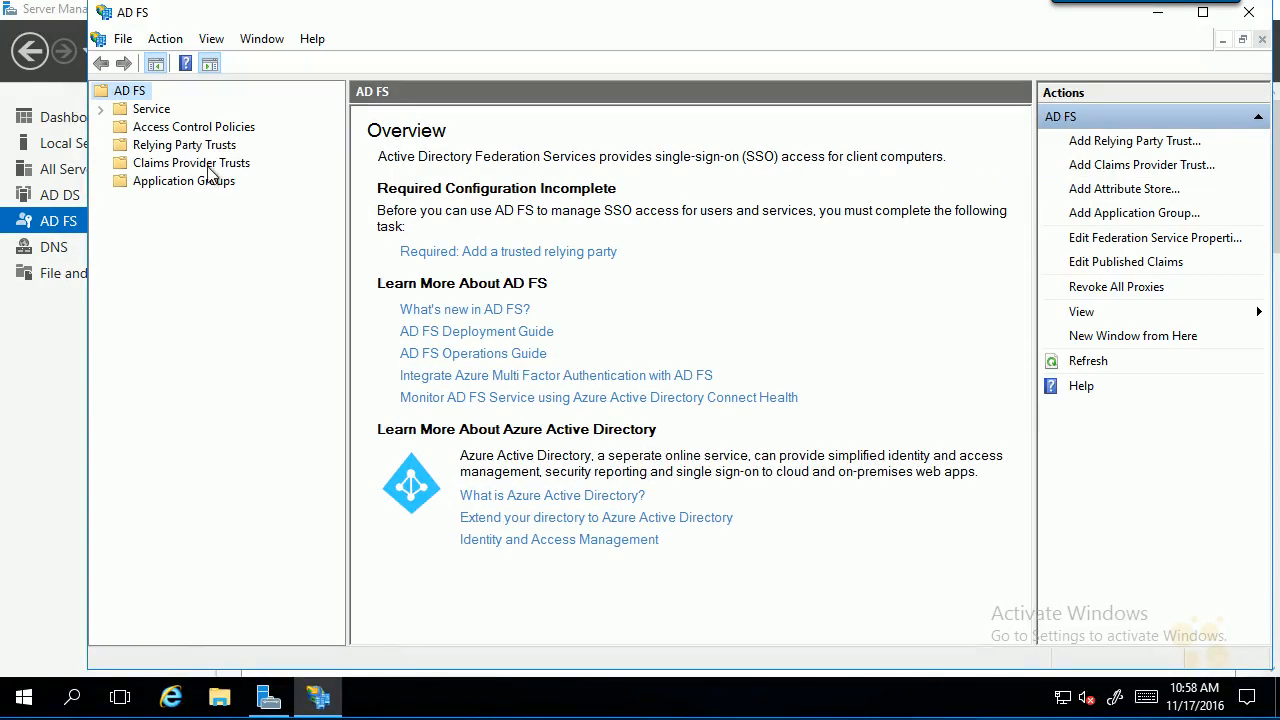
{"action": "left_click", "coordinate": [100, 109]}
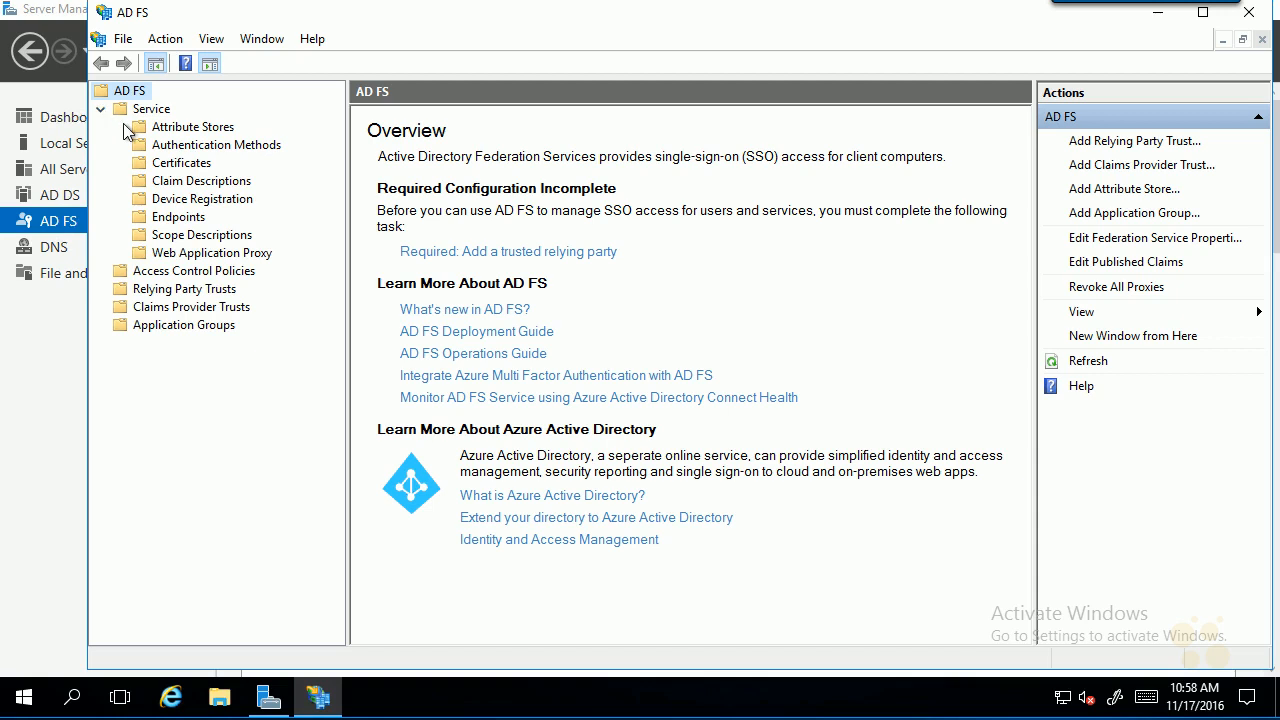
{"action": "left_click", "coordinate": [165, 163]}
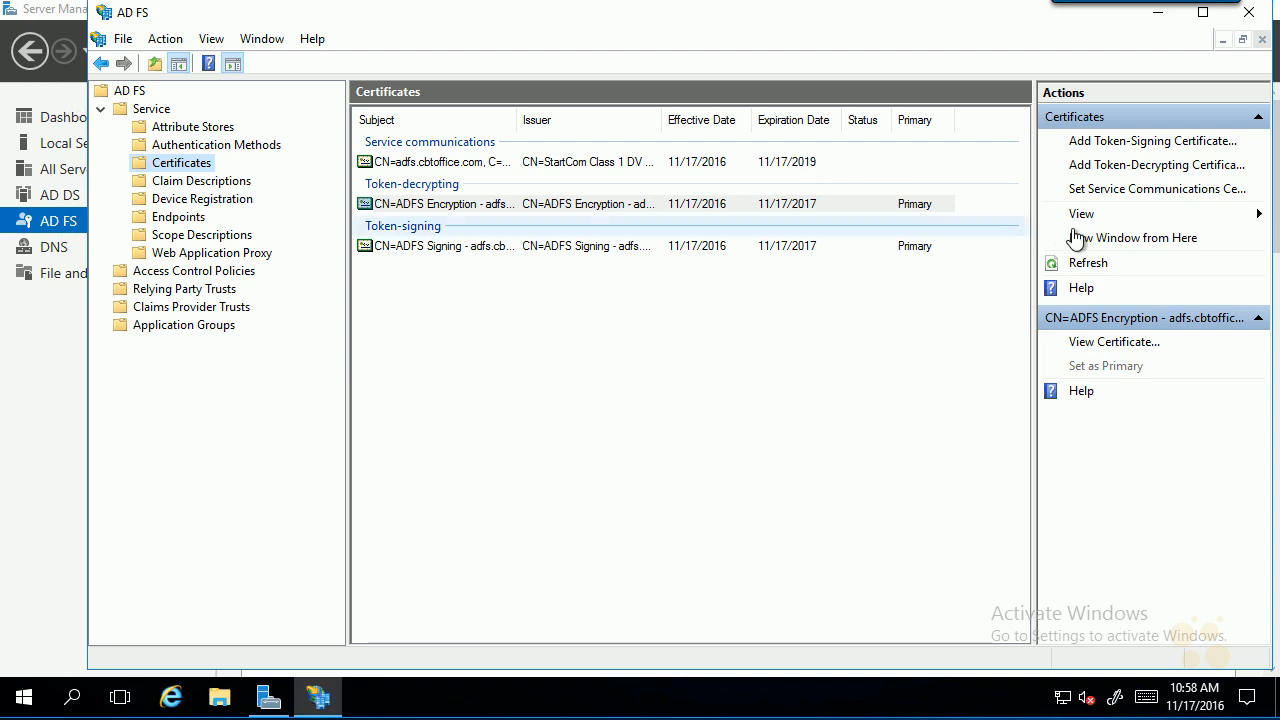
{"action": "left_click", "coordinate": [1167, 192]}
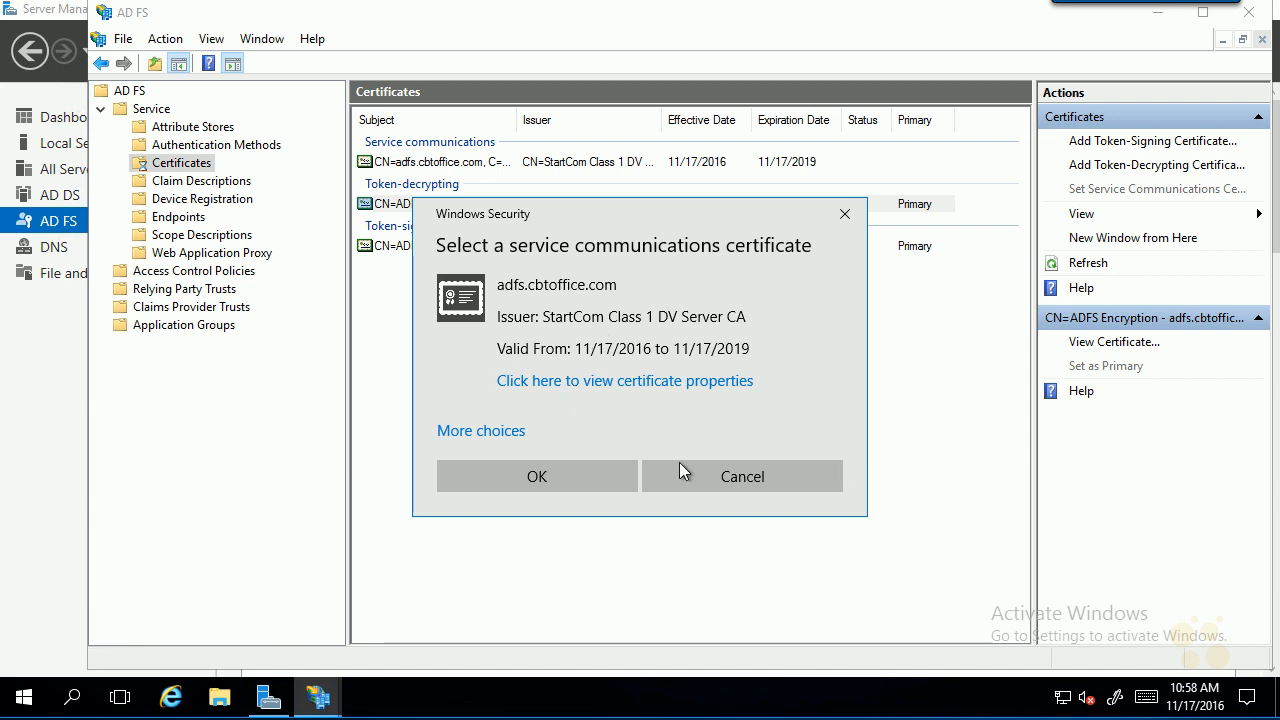
{"action": "left_click", "coordinate": [738, 477]}
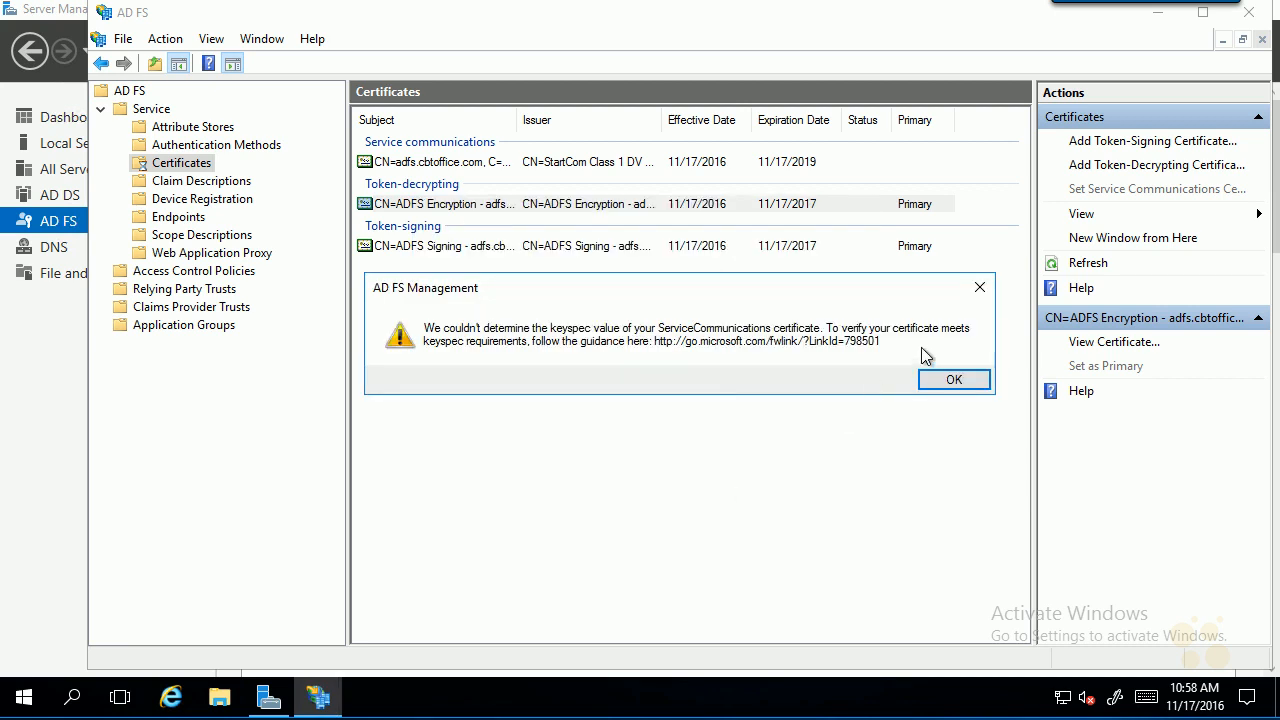
{"action": "left_click", "coordinate": [966, 380]}
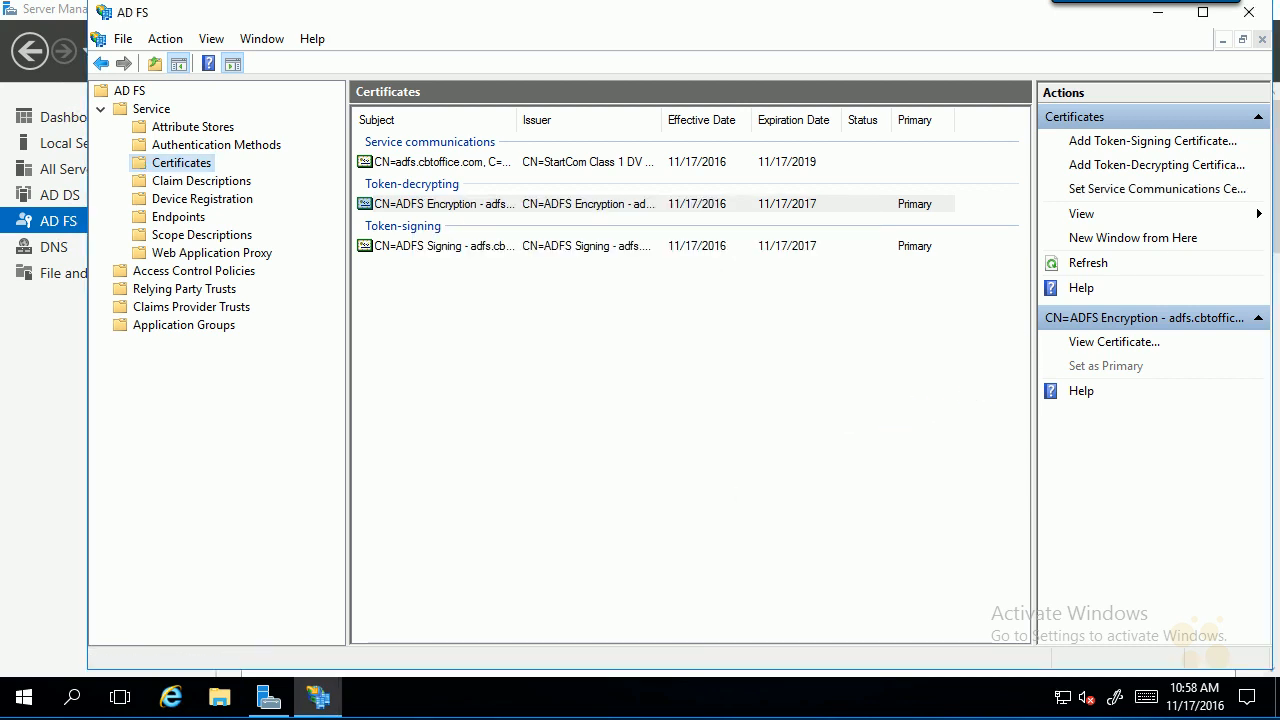